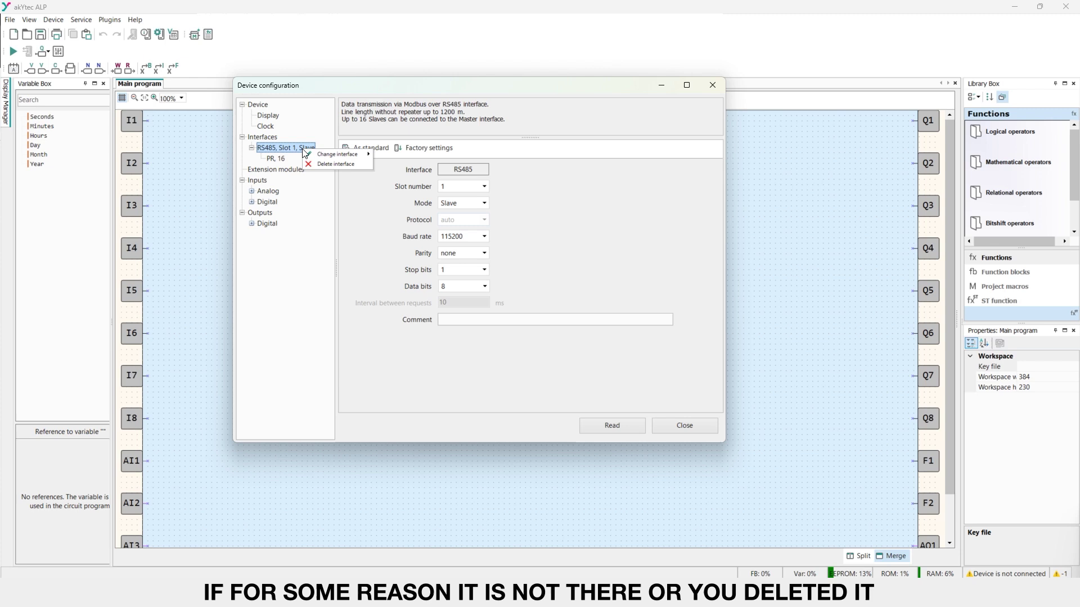
Replace the RS485 interface with a freshly added one assigned to slot number 1
{"action": "left_click", "coordinate": [352, 163]}
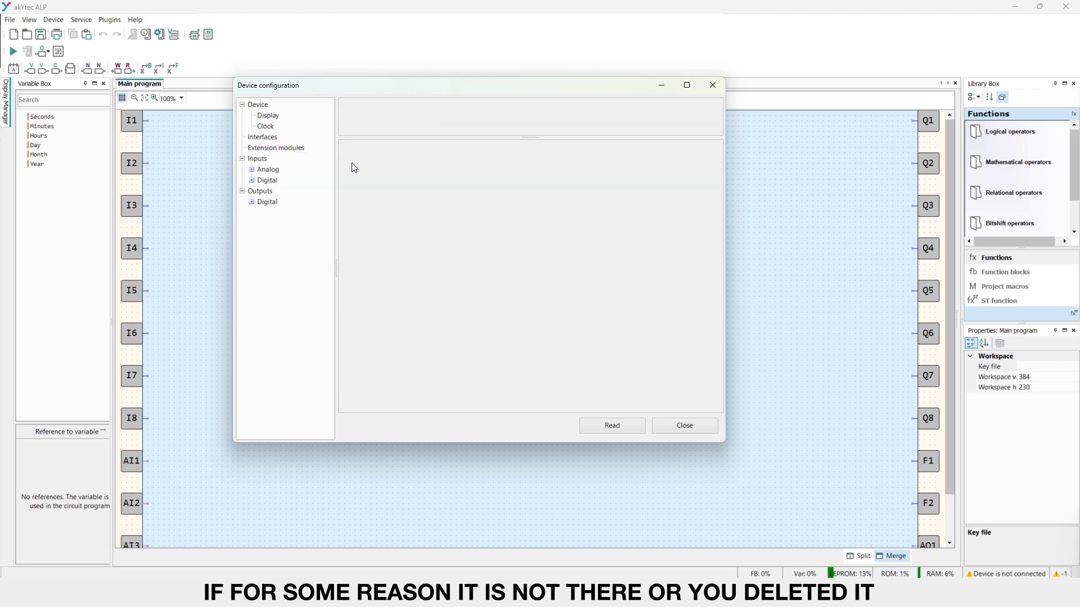
{"action": "left_click", "coordinate": [265, 140]}
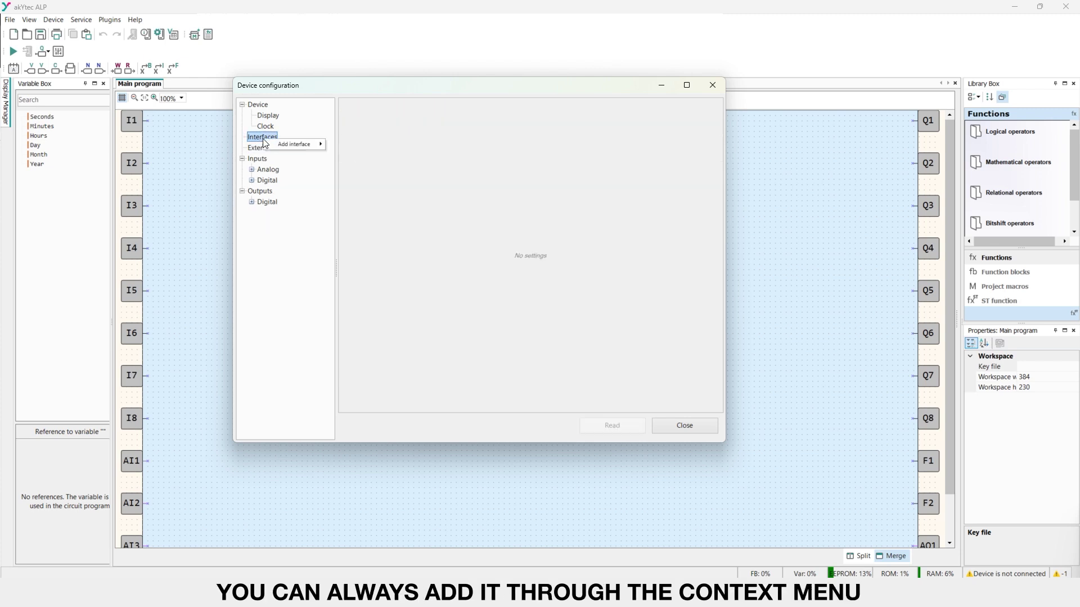
{"action": "left_click", "coordinate": [347, 147]}
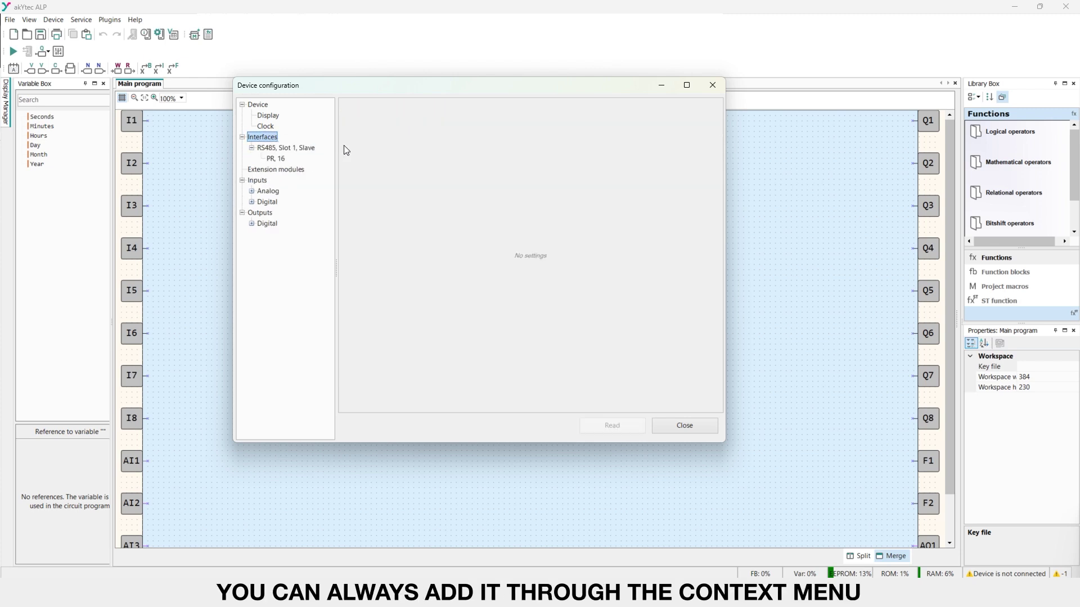
{"action": "left_click", "coordinate": [293, 150]}
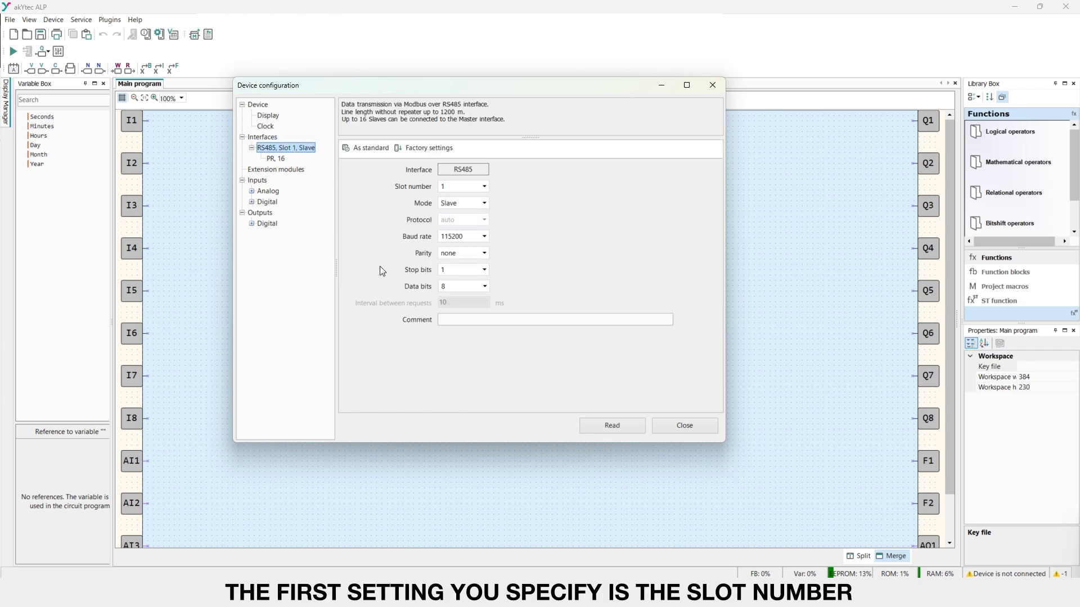
{"action": "left_click", "coordinate": [487, 187]}
{"action": "left_click", "coordinate": [485, 190]}
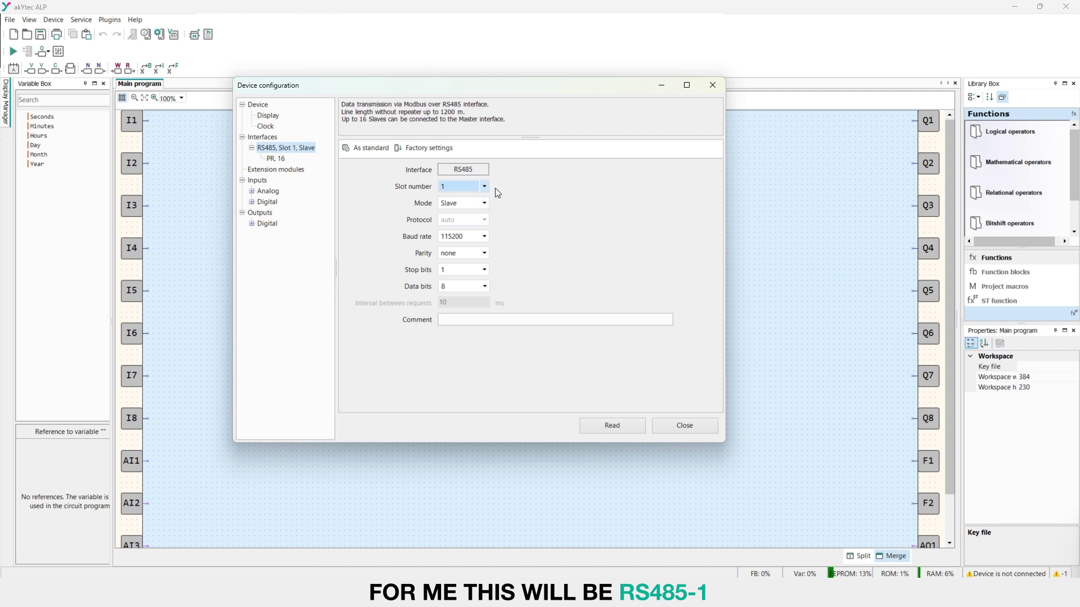
Switch the slot 1 RS485 interface to Master mode with Modbus RTU, keeping 115200 baud
{"action": "left_click", "coordinate": [486, 203]}
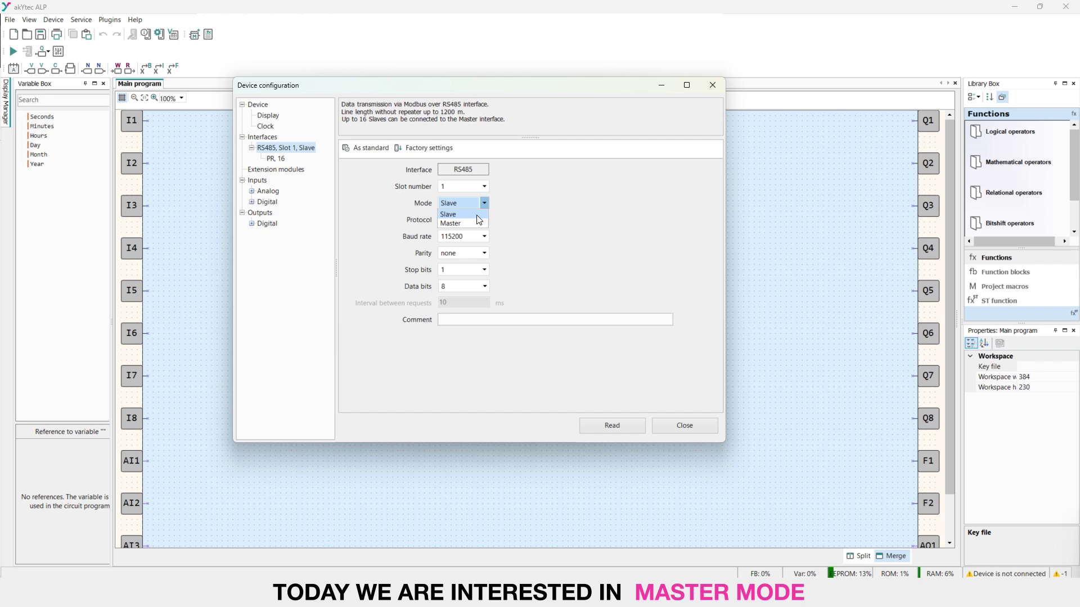
{"action": "left_click", "coordinate": [479, 223]}
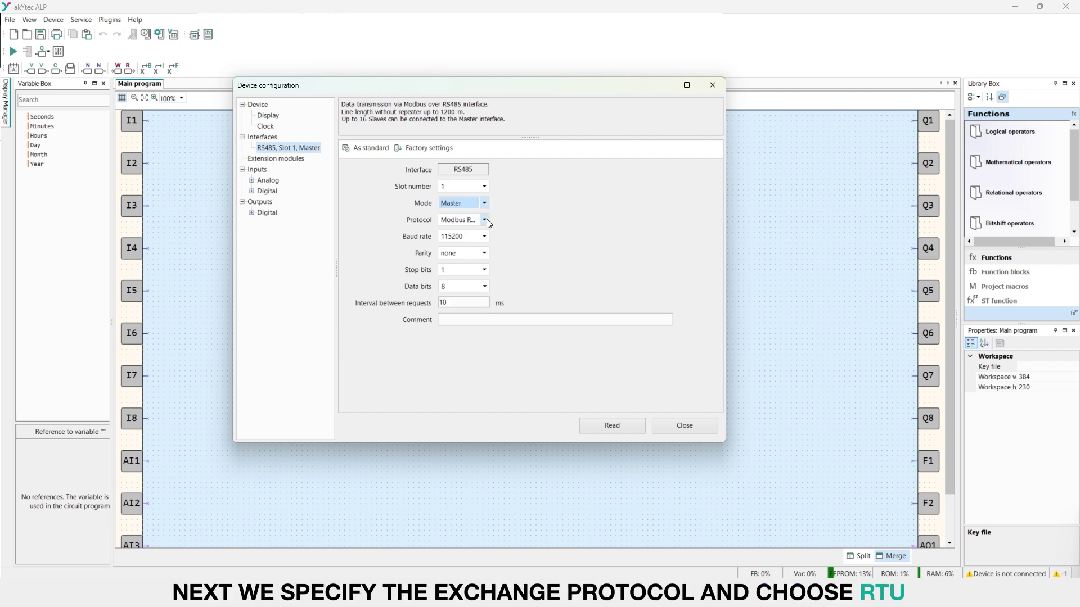
{"action": "left_click", "coordinate": [485, 220]}
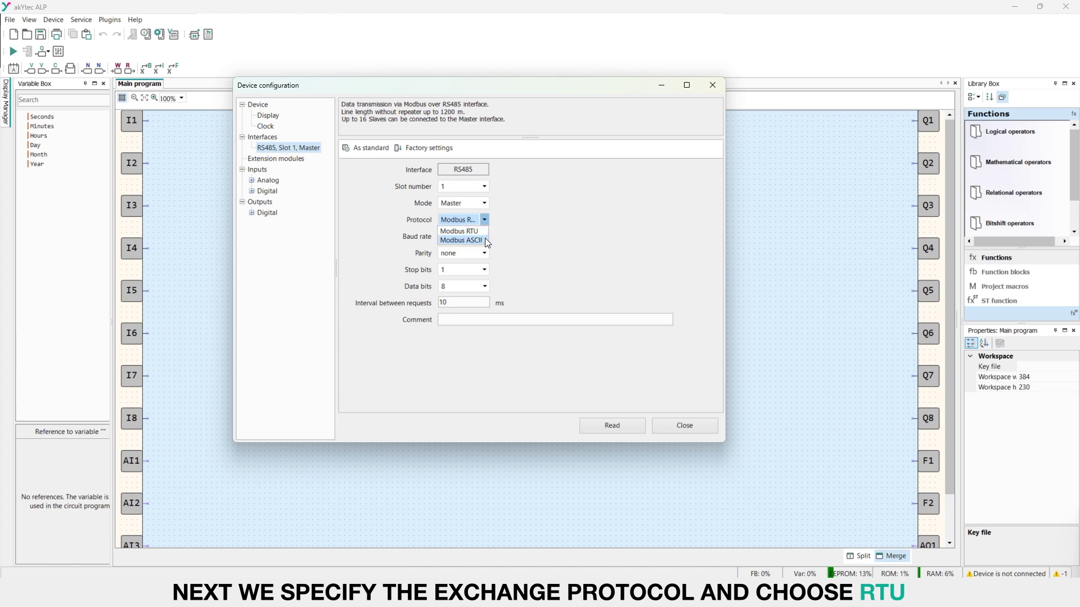
{"action": "left_click", "coordinate": [484, 234]}
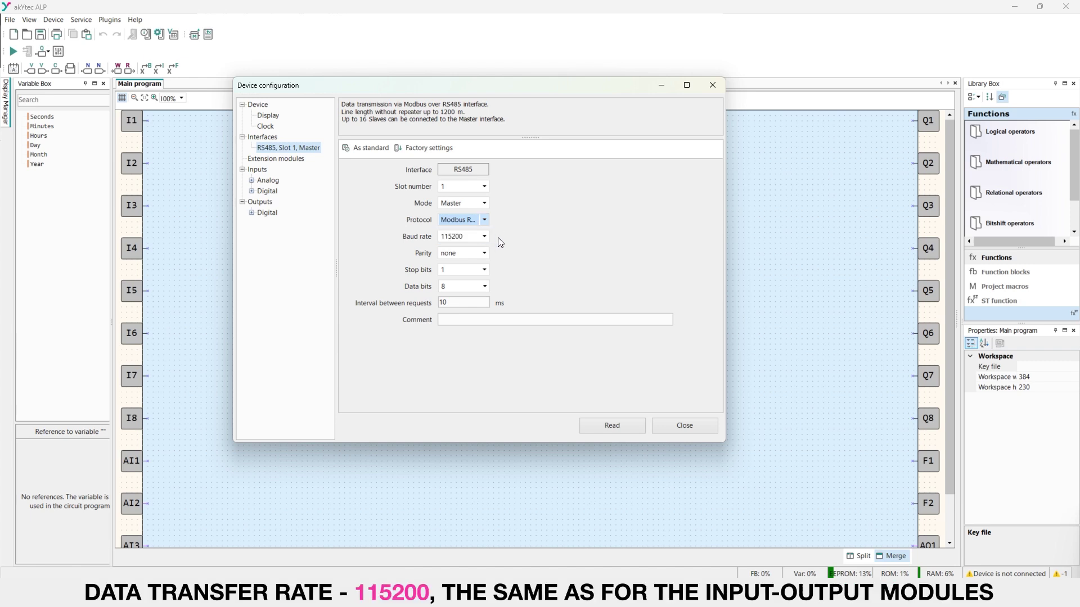
{"action": "left_click", "coordinate": [487, 237]}
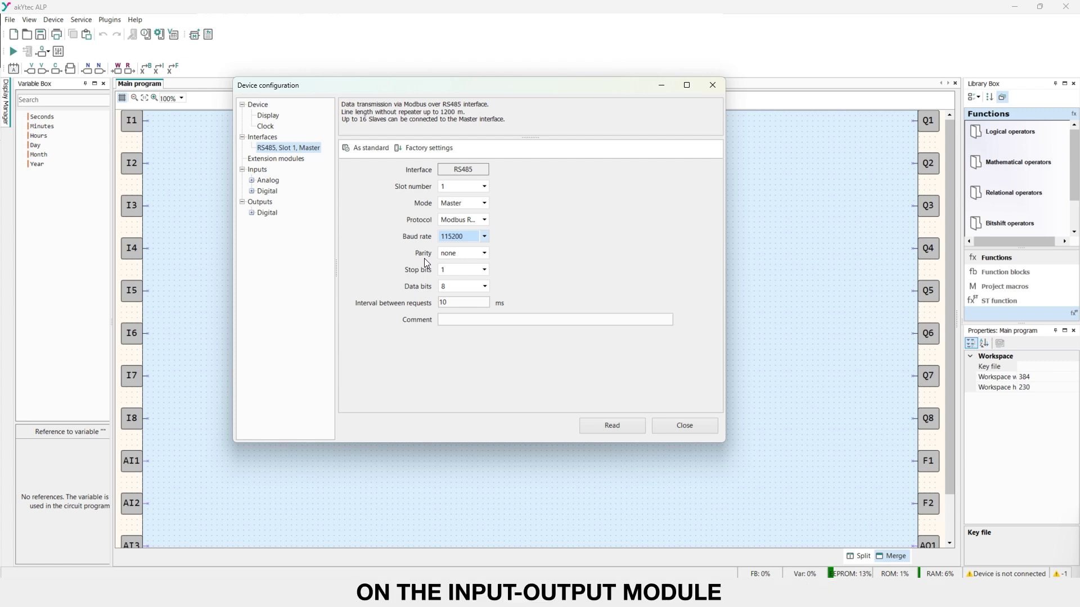
Add a slave device to the RS485 interface, removing the extra second slave
{"action": "right_click", "coordinate": [302, 151]}
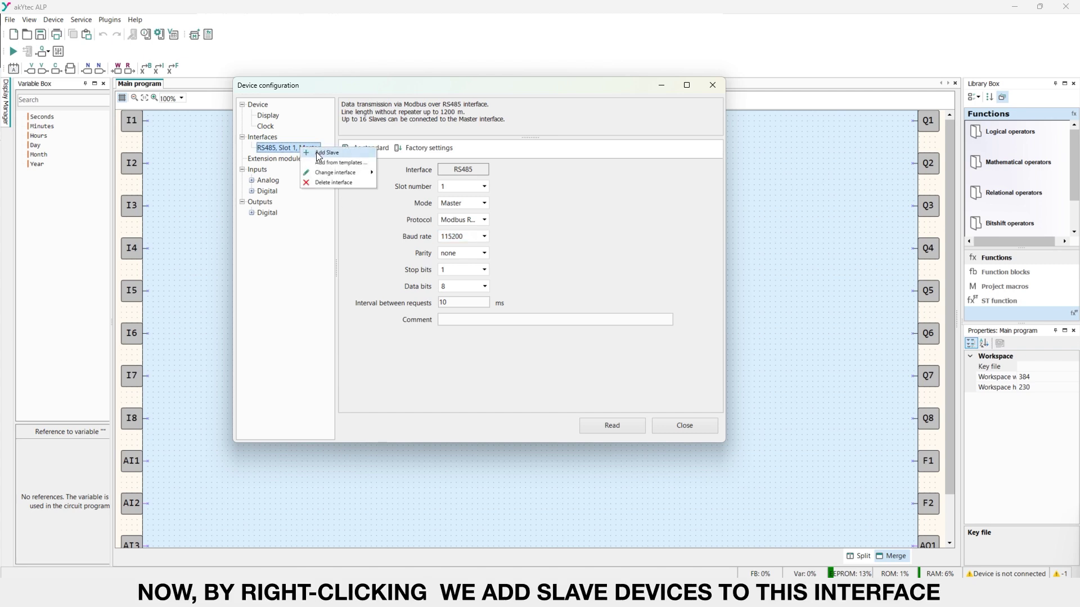
{"action": "left_click", "coordinate": [316, 152]}
{"action": "left_click", "coordinate": [289, 159]}
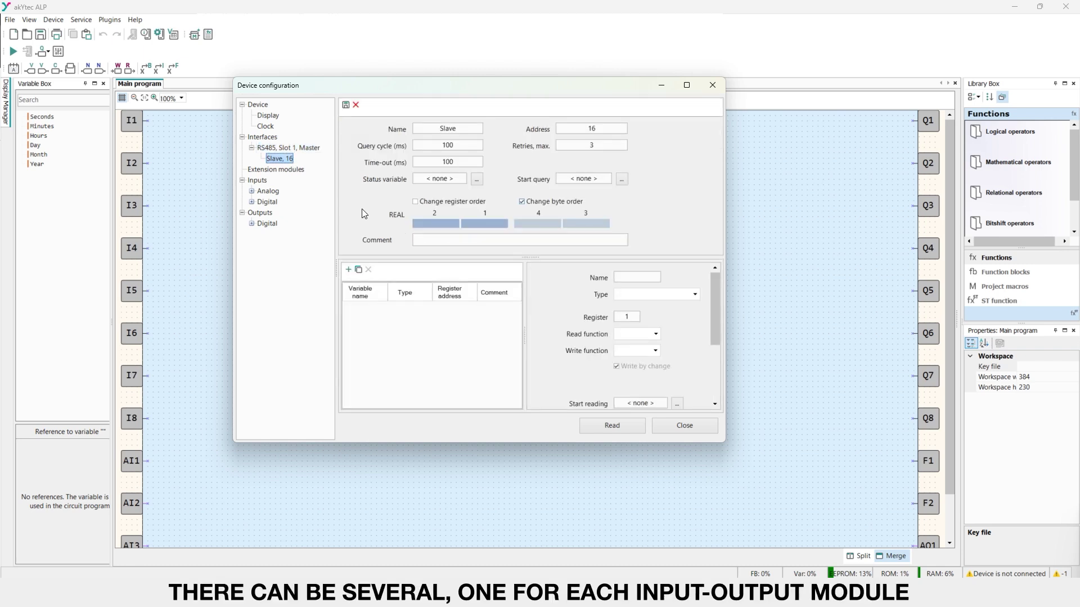
{"action": "right_click", "coordinate": [309, 150]}
{"action": "left_click", "coordinate": [333, 154]}
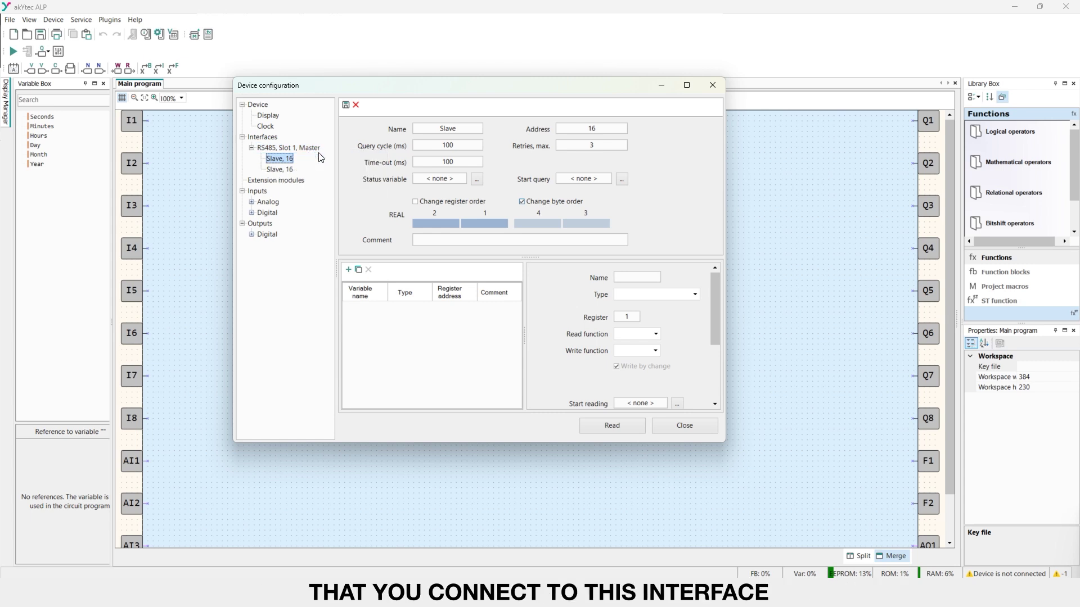
{"action": "left_click", "coordinate": [284, 170]}
{"action": "right_click", "coordinate": [284, 167]}
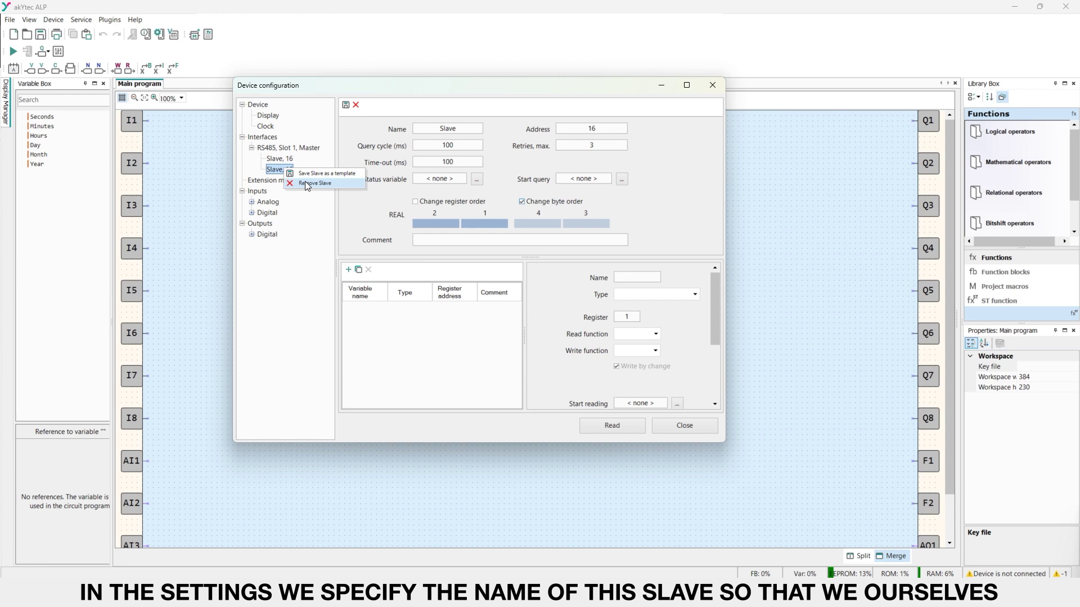
{"action": "left_click", "coordinate": [306, 183]}
Rename the remaining slave from Slave to Module1
{"action": "left_click", "coordinate": [281, 160]}
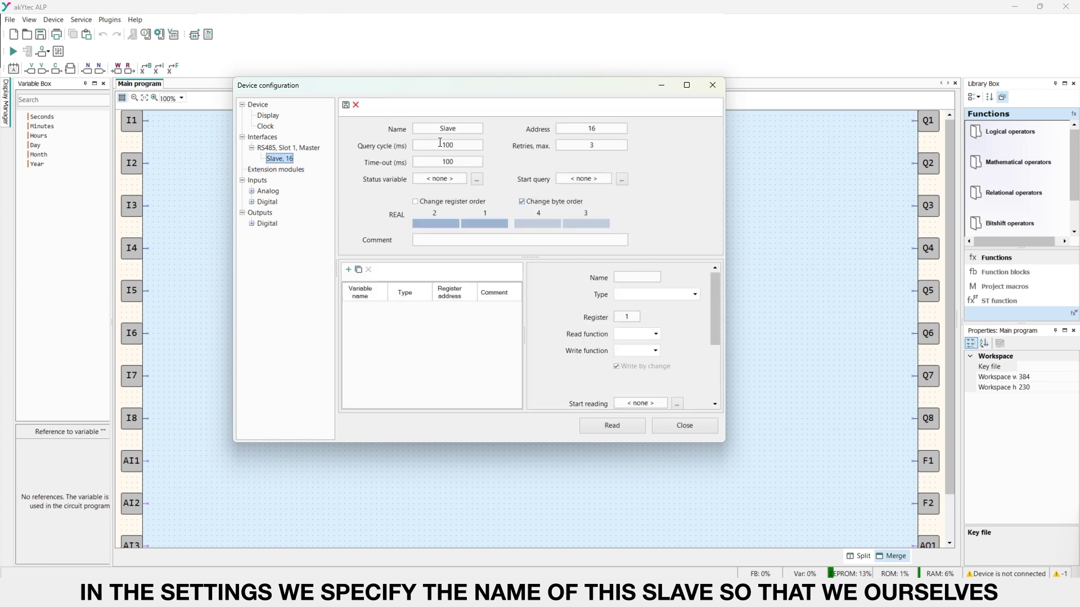
{"action": "double_click", "coordinate": [471, 128]}
{"action": "key", "text": "BackSpace"}
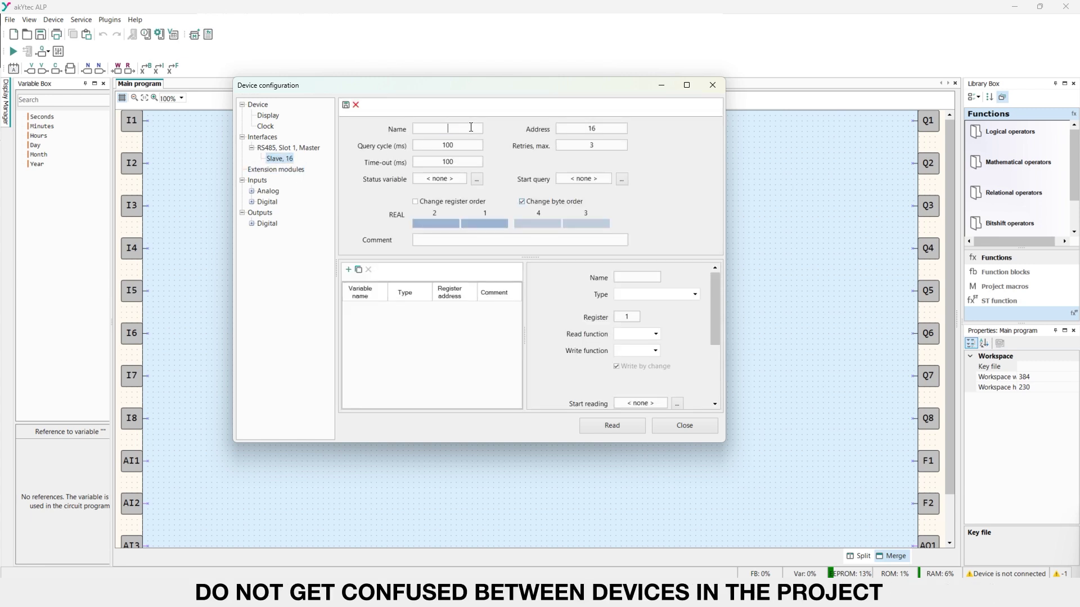
{"action": "type", "text": "Module1"}
Change Module1's network address from 16 to 20
{"action": "left_click", "coordinate": [616, 128]}
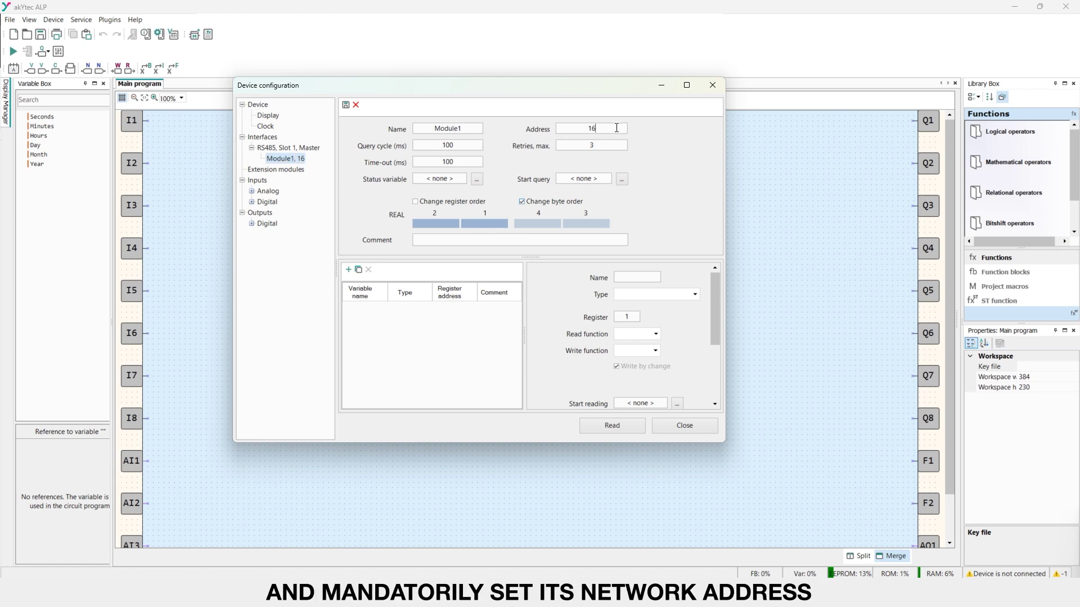
{"action": "double_click", "coordinate": [616, 128]}
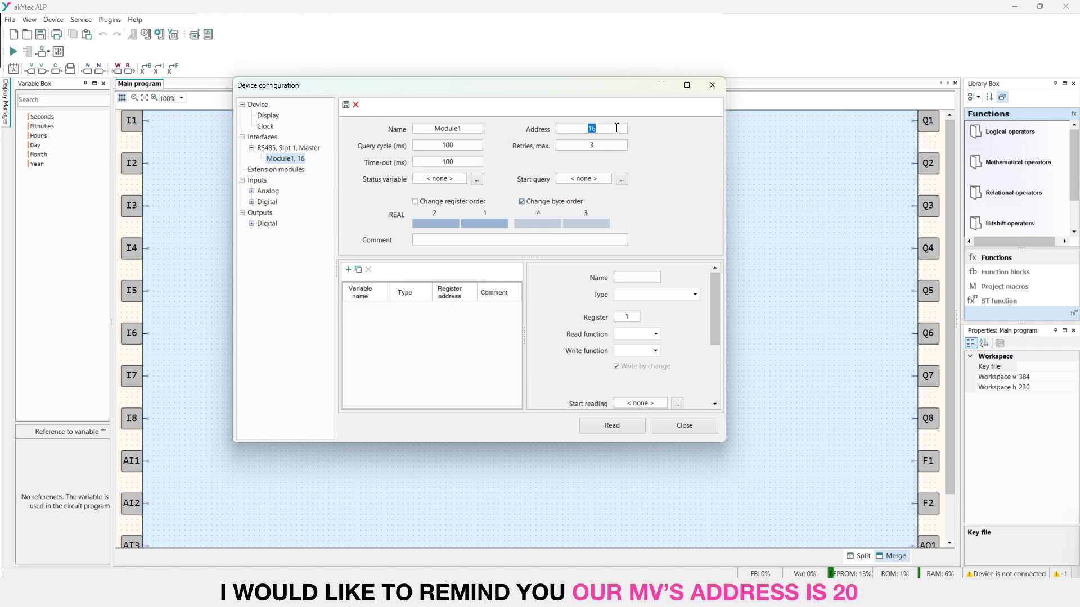
{"action": "type", "text": "20"}
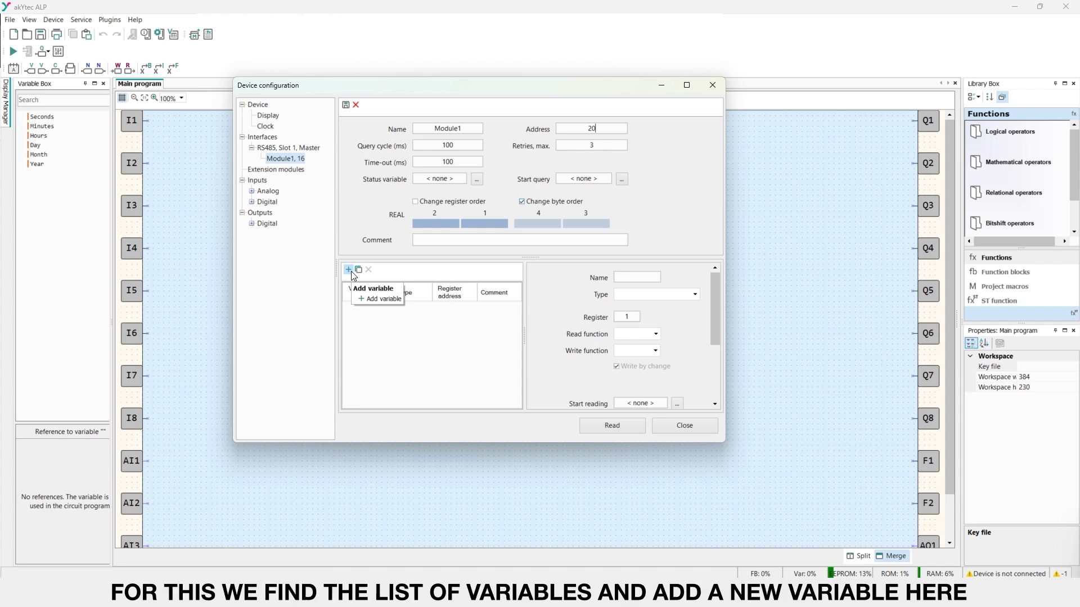
Add a variable Var1 to Module1 and set its type to REAL
{"action": "left_click", "coordinate": [350, 271]}
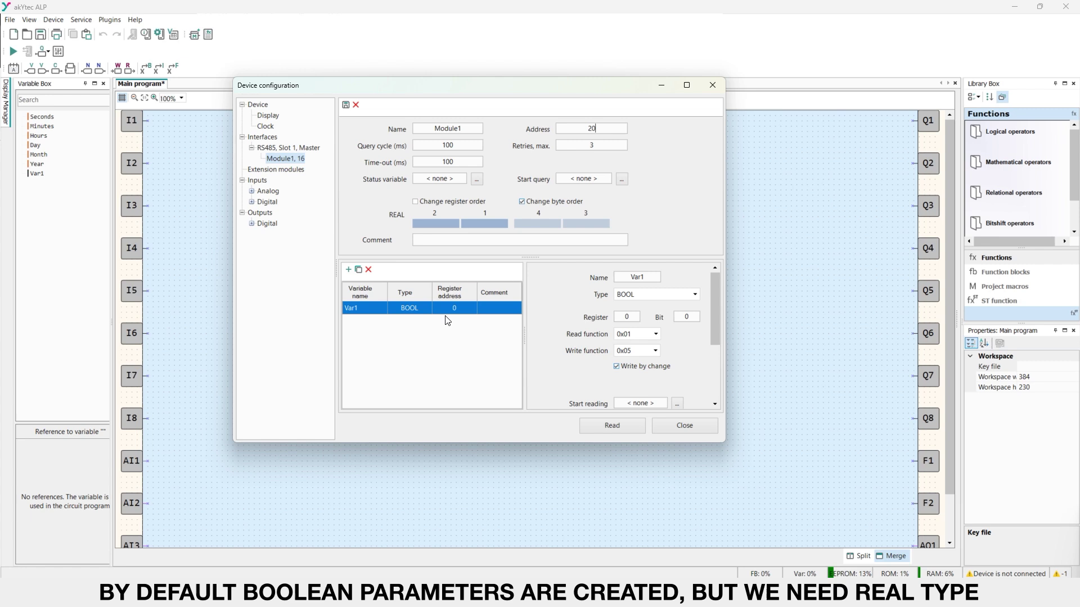
{"action": "left_click", "coordinate": [697, 295]}
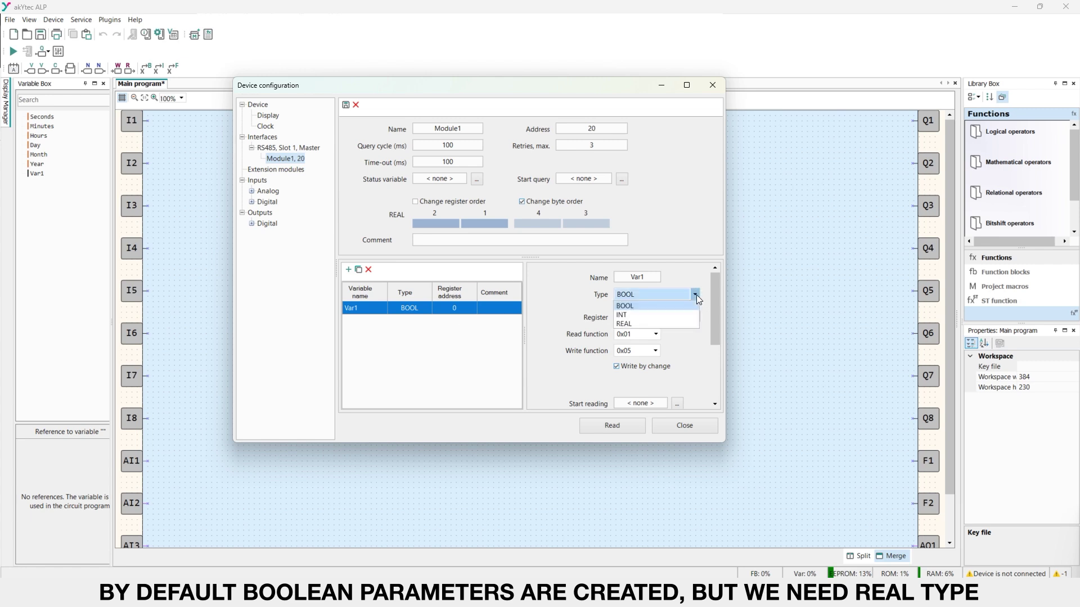
{"action": "left_click", "coordinate": [661, 323]}
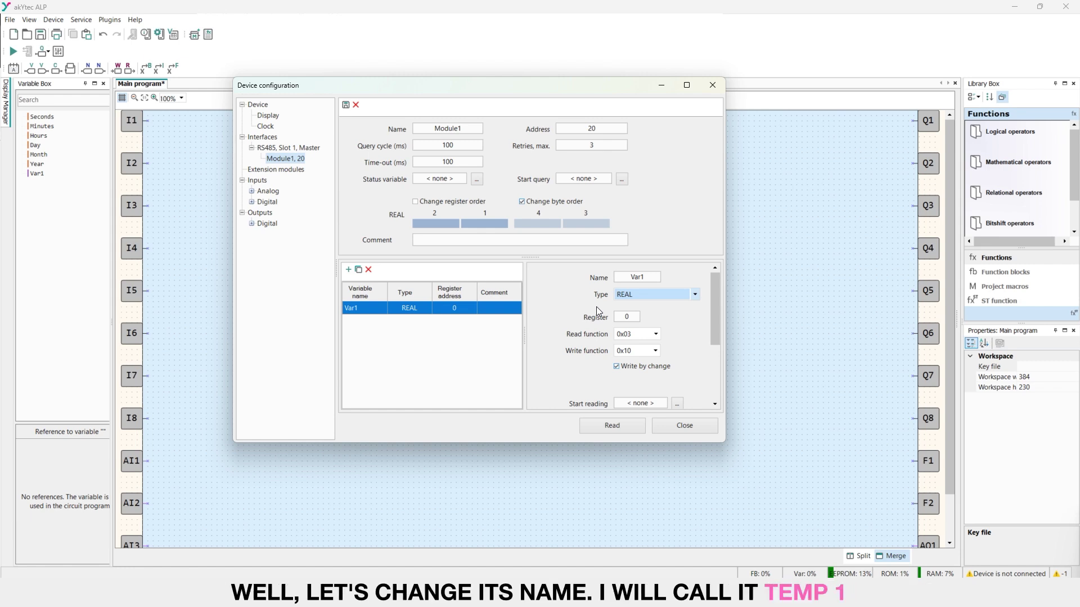
Rename the variable to Temp1 and set its register address to 4
{"action": "double_click", "coordinate": [651, 275]}
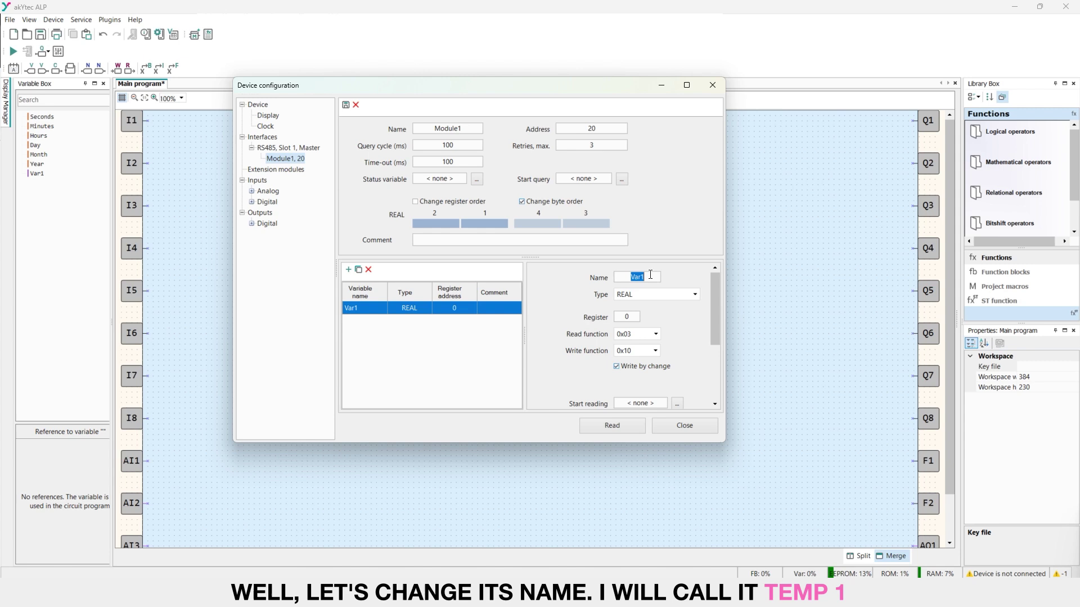
{"action": "type", "text": "Temp"}
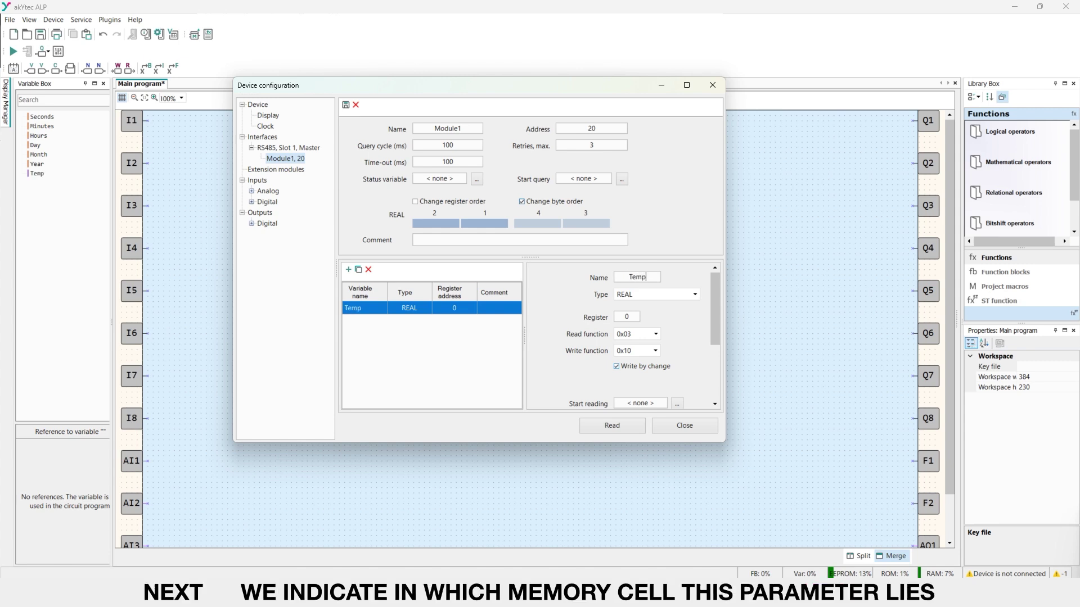
{"action": "type", "text": "1"}
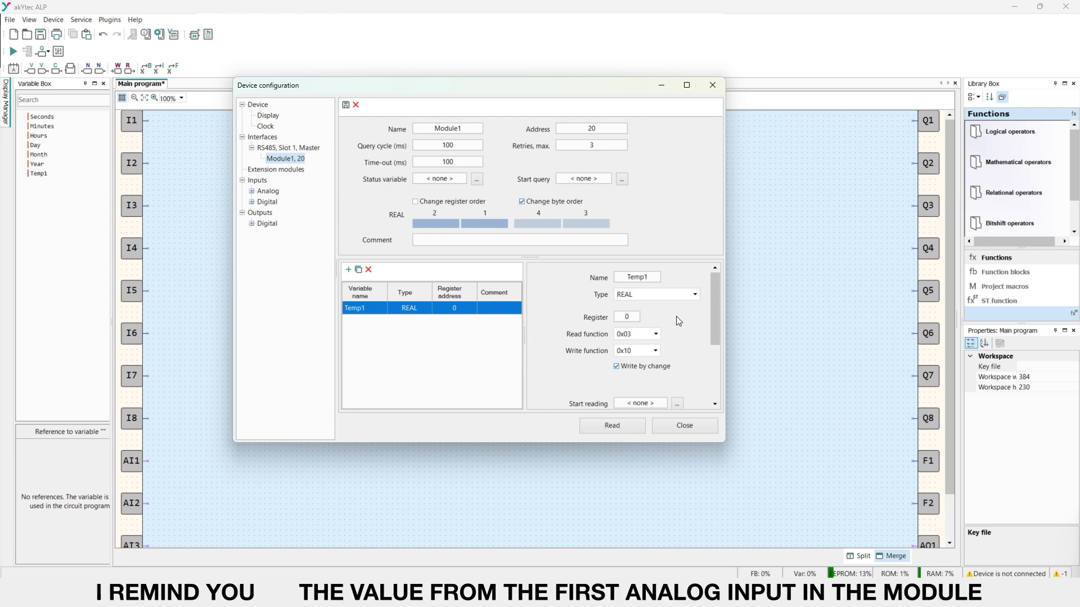
{"action": "key", "text": "BackSpace"}
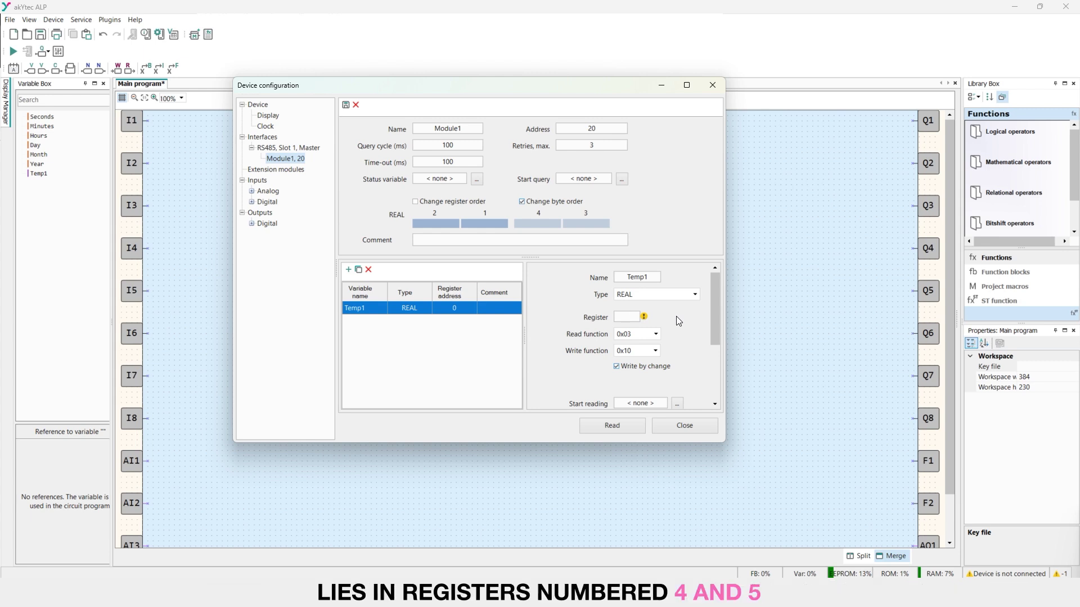
{"action": "type", "text": "4"}
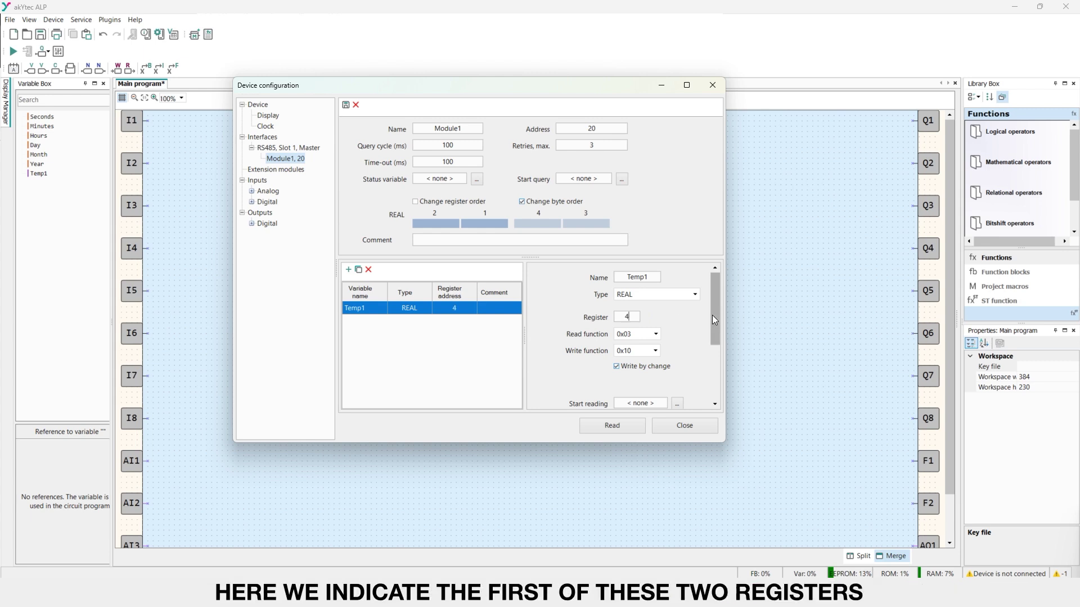
{"action": "left_click_drag", "start_coordinate": [712, 315], "coordinate": [713, 325]}
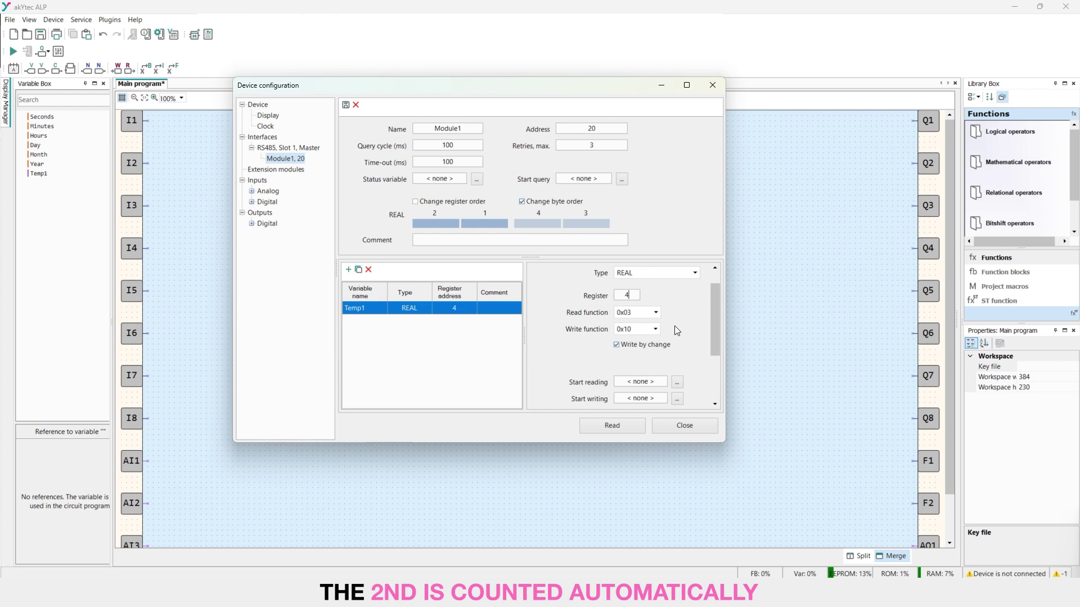
Keep Temp1's read function at 0x03 and set its write function to No
{"action": "left_click", "coordinate": [657, 312]}
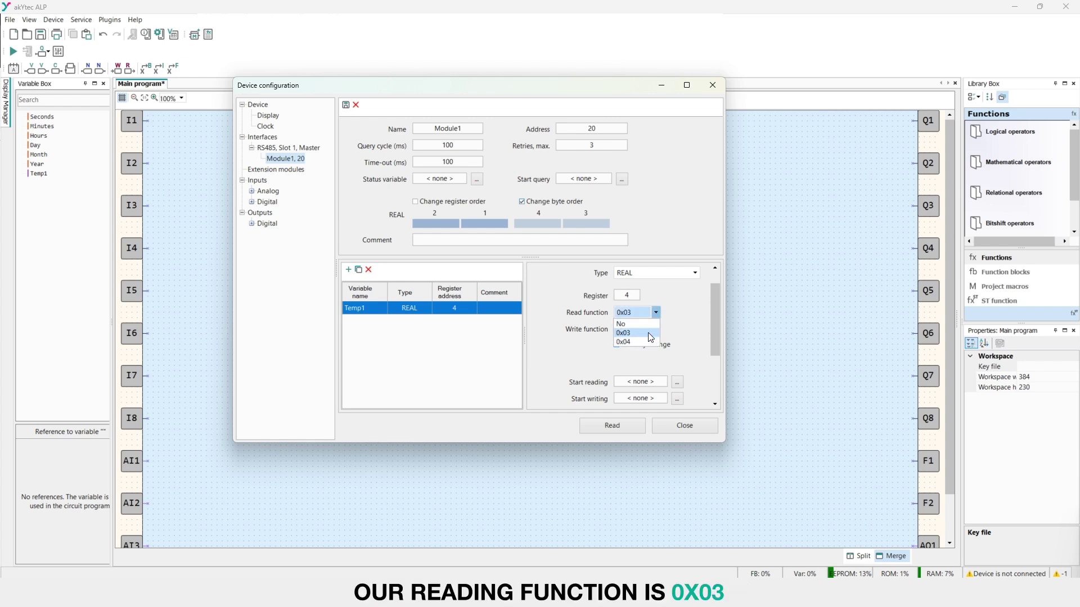
{"action": "left_click", "coordinate": [649, 333]}
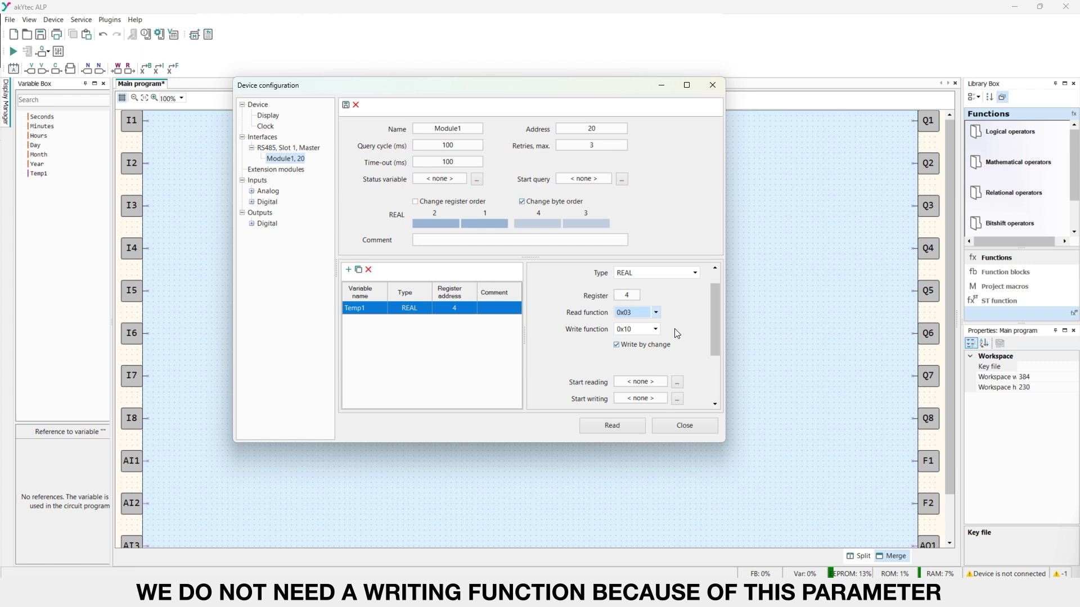
{"action": "left_click", "coordinate": [657, 328]}
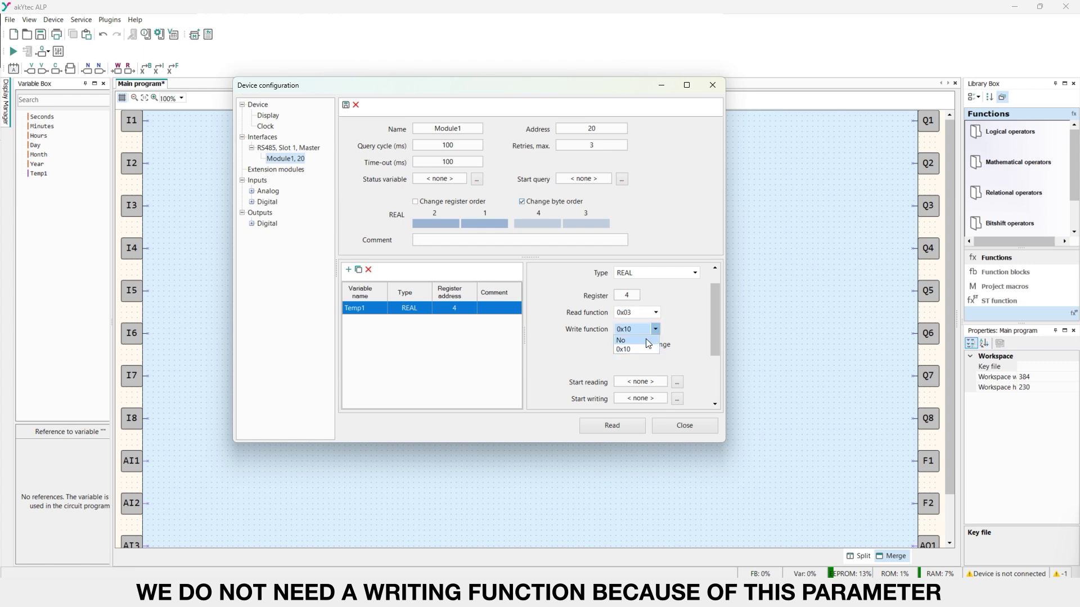
{"action": "left_click", "coordinate": [646, 340]}
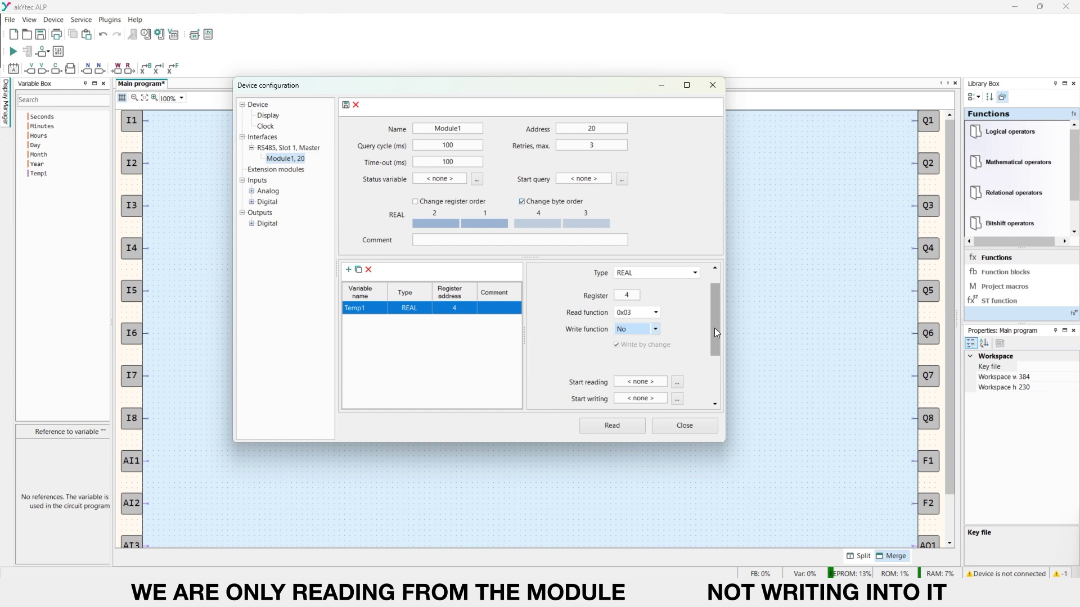
{"action": "left_click_drag", "start_coordinate": [714, 329], "coordinate": [715, 359]}
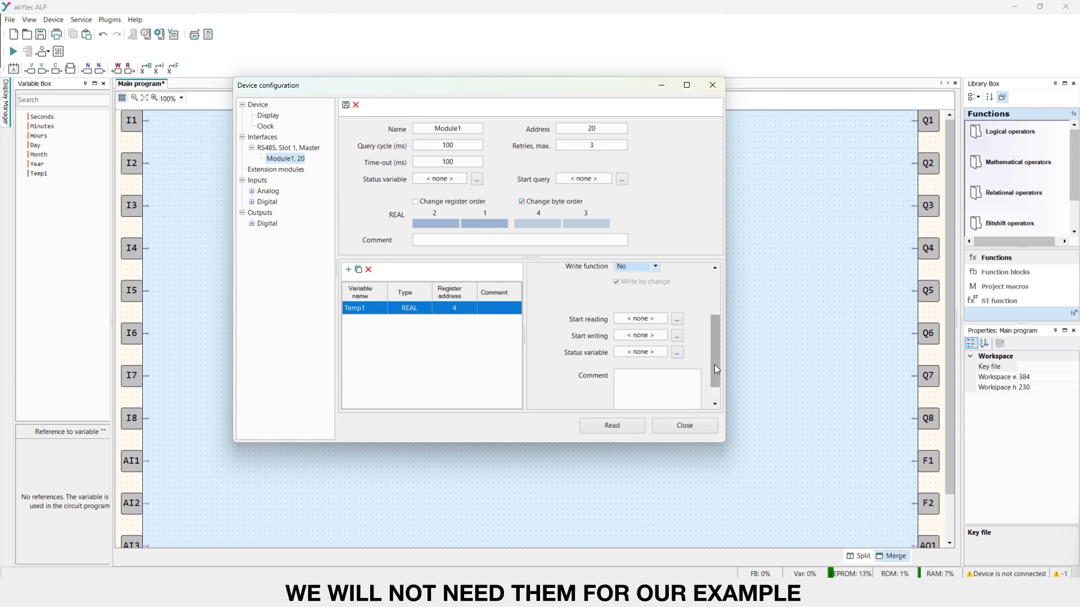
{"action": "left_click_drag", "start_coordinate": [714, 365], "coordinate": [707, 320]}
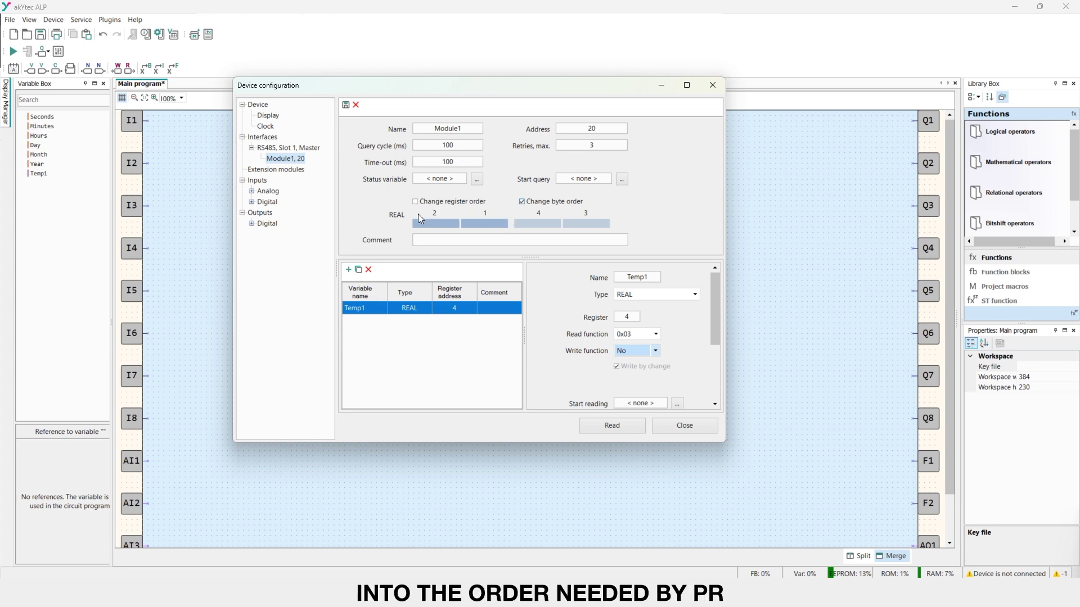
Demonstrate register and byte swapping, ending with only register order changed (REAL order 3 4 1 2)
{"action": "left_click", "coordinate": [454, 201]}
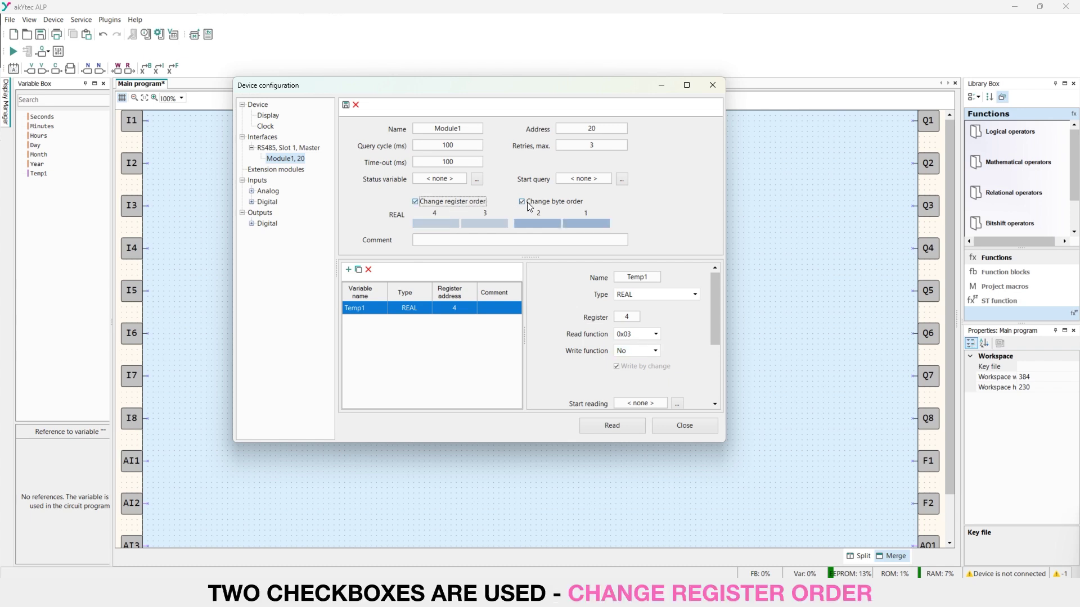
{"action": "left_click", "coordinate": [454, 204]}
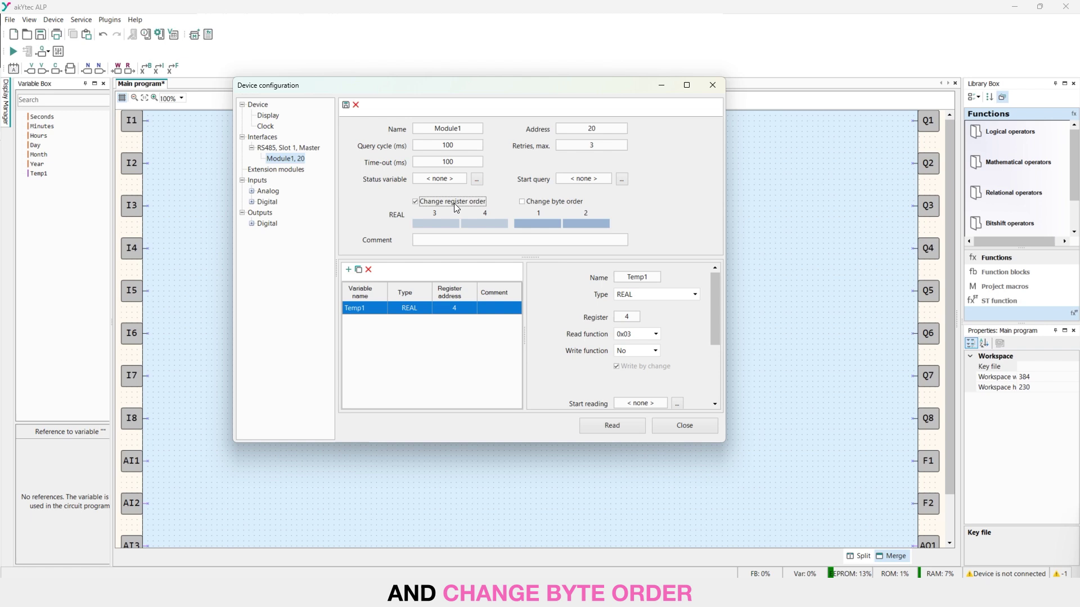
{"action": "left_click", "coordinate": [540, 201]}
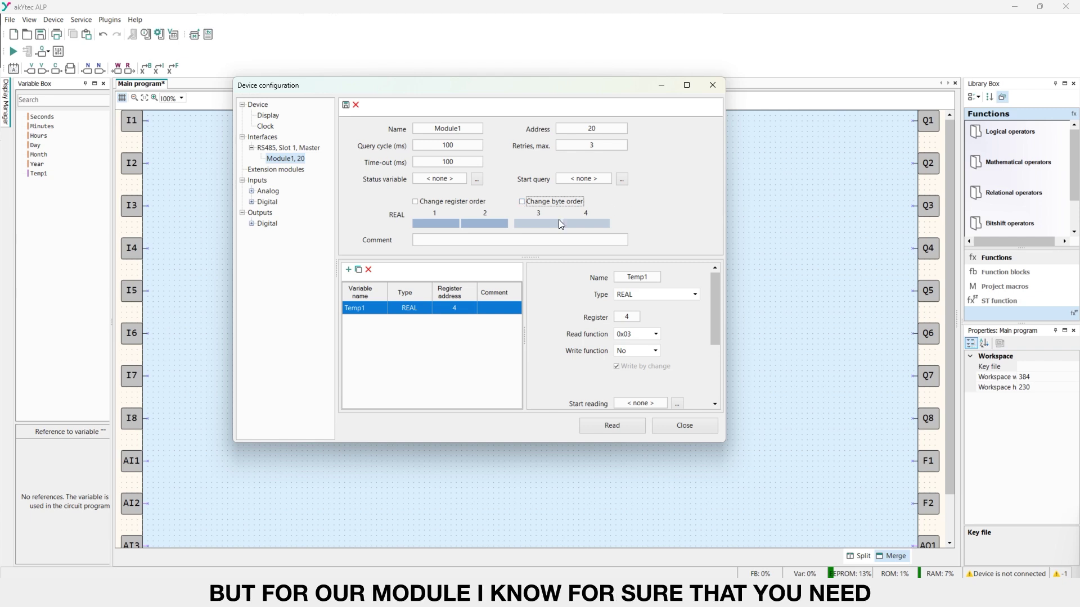
{"action": "left_click", "coordinate": [415, 201]}
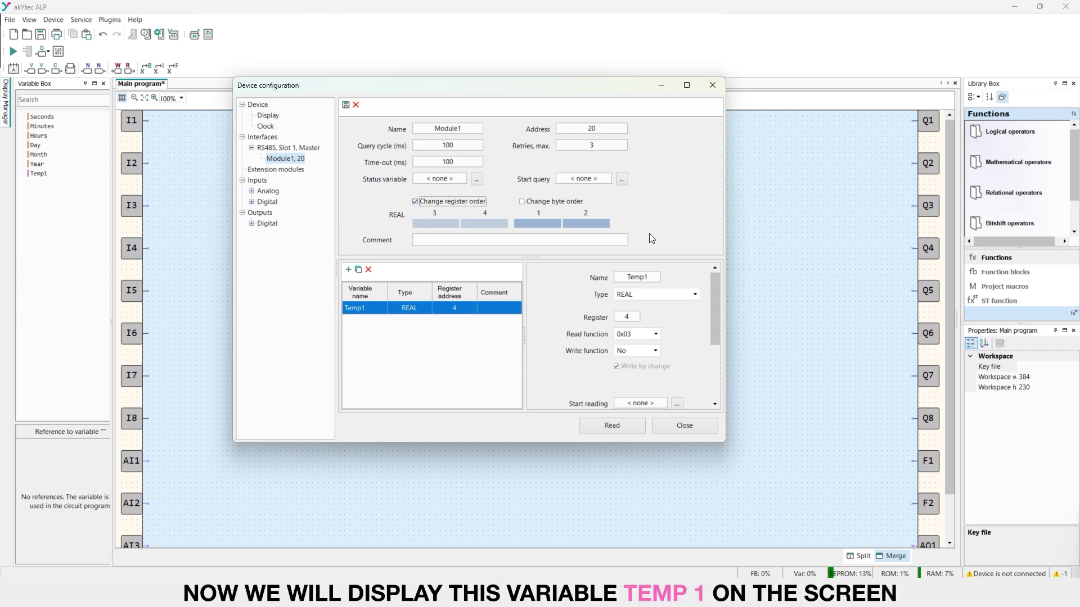
Close the Module1 configuration and open Form 1 in the Display Manager for editing
{"action": "left_click", "coordinate": [682, 429]}
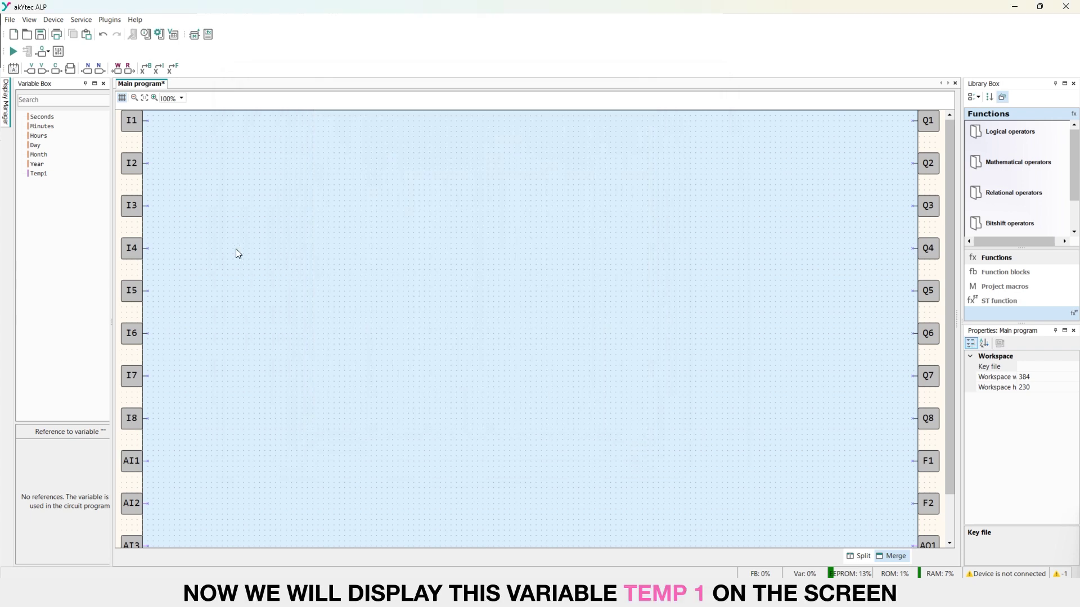
{"action": "left_click", "coordinate": [6, 107]}
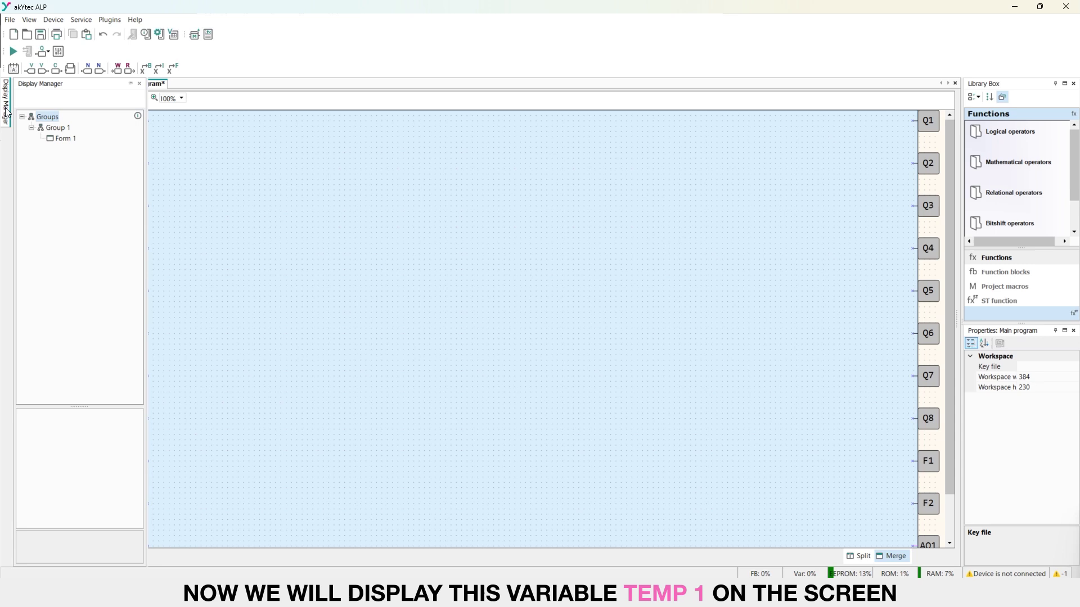
{"action": "left_click", "coordinate": [55, 139]}
{"action": "double_click", "coordinate": [60, 139]}
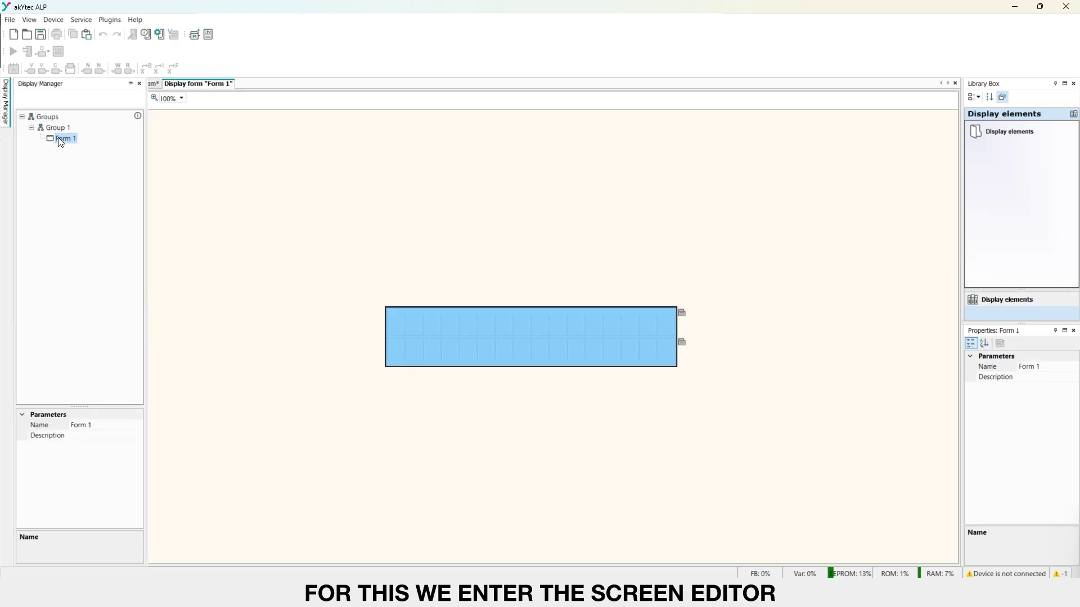
Place a REAL I/O box on Form 1's top line and bring up its variable selection
{"action": "double_click", "coordinate": [1005, 134]}
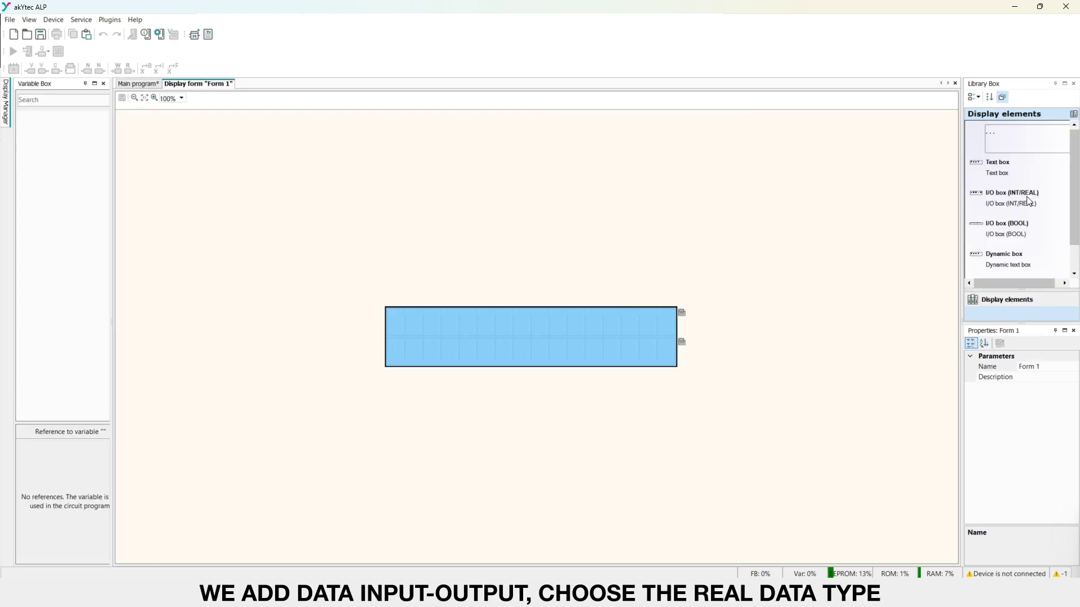
{"action": "left_click_drag", "start_coordinate": [1032, 201], "coordinate": [674, 322]}
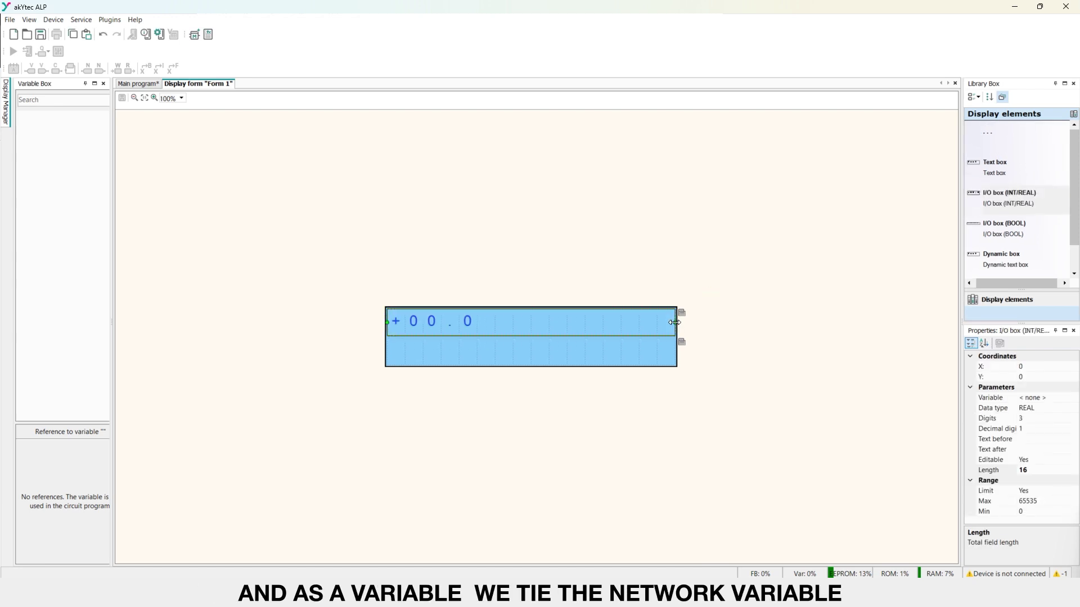
{"action": "left_click", "coordinate": [1061, 409]}
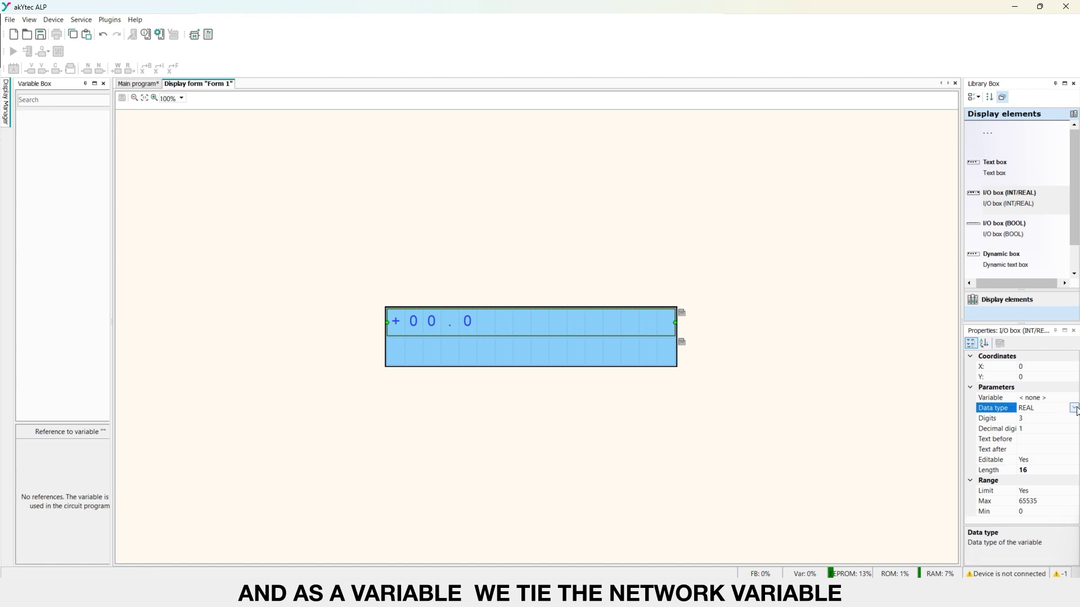
{"action": "left_click", "coordinate": [1073, 408]}
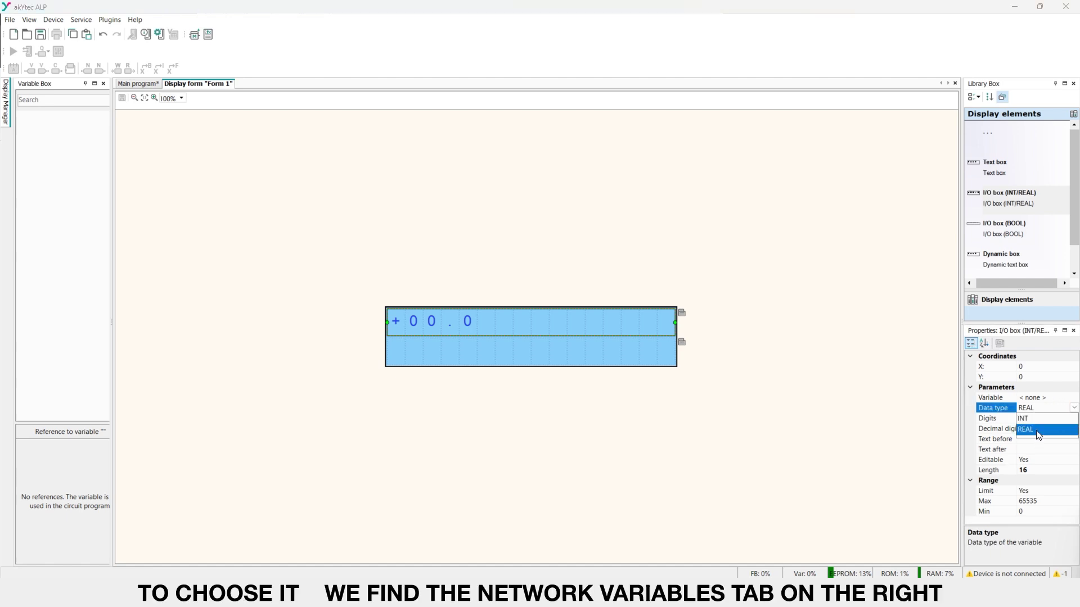
{"action": "left_click", "coordinate": [1041, 438]}
{"action": "left_click", "coordinate": [1064, 399]}
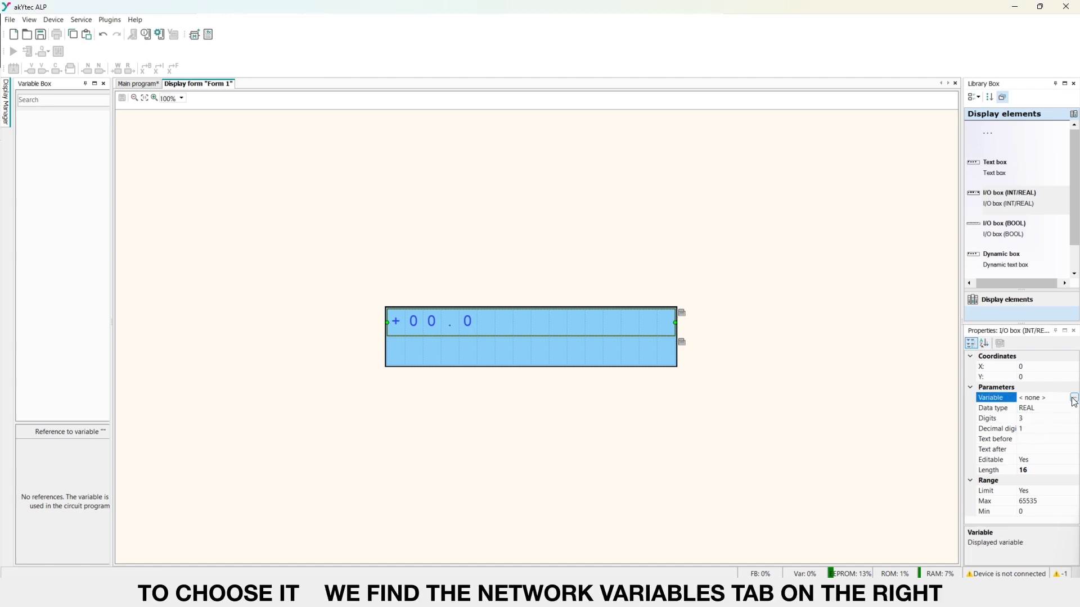
{"action": "left_click", "coordinate": [1074, 401]}
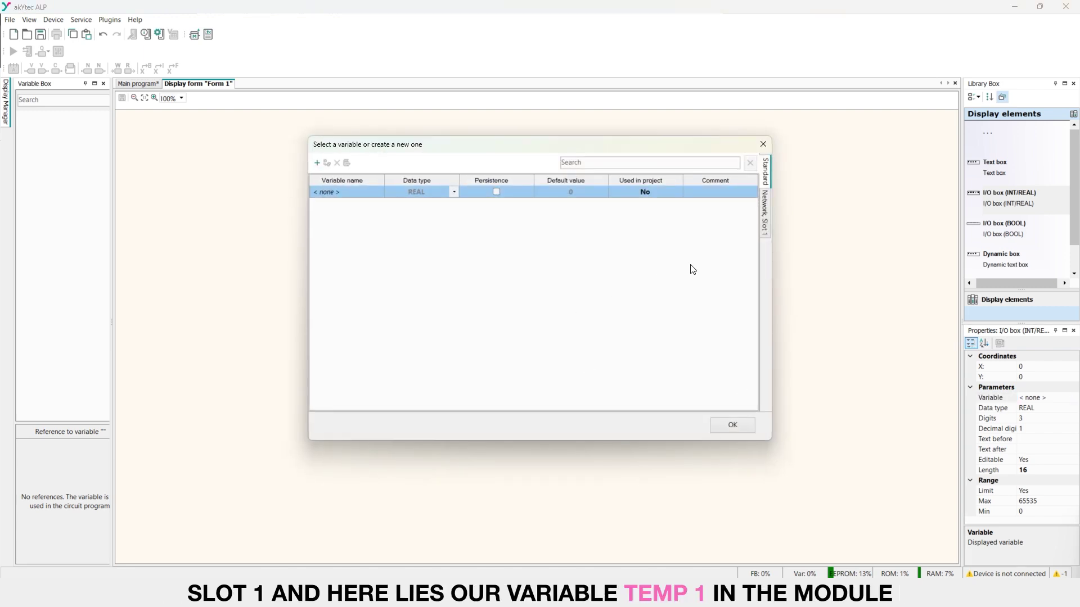
Bind the I/O box to the Network, Slot 1 variable Temp1 [4]
{"action": "left_click", "coordinate": [763, 228]}
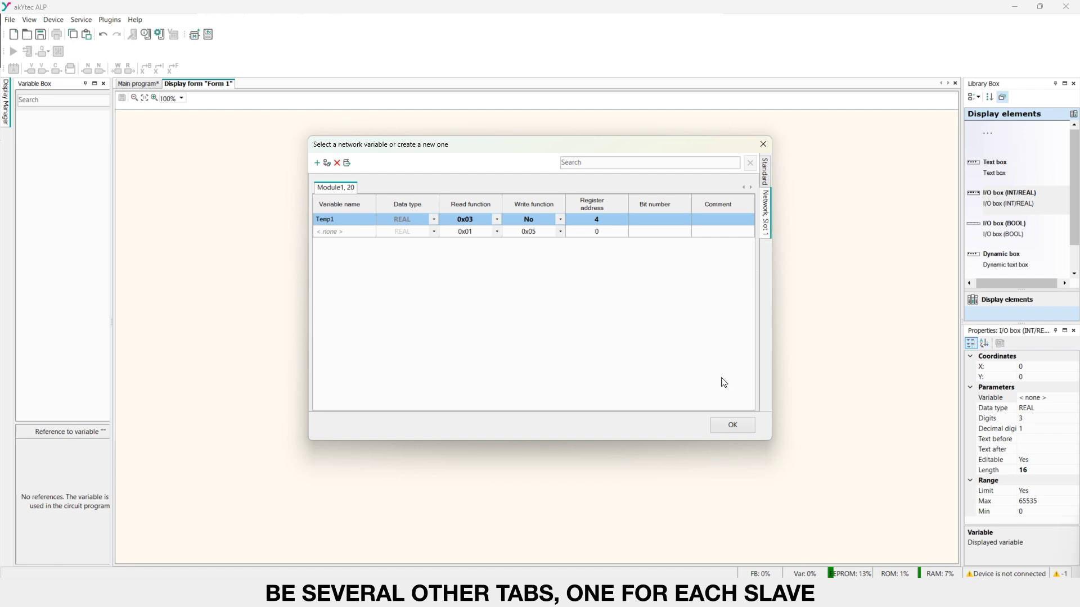
{"action": "left_click", "coordinate": [732, 426]}
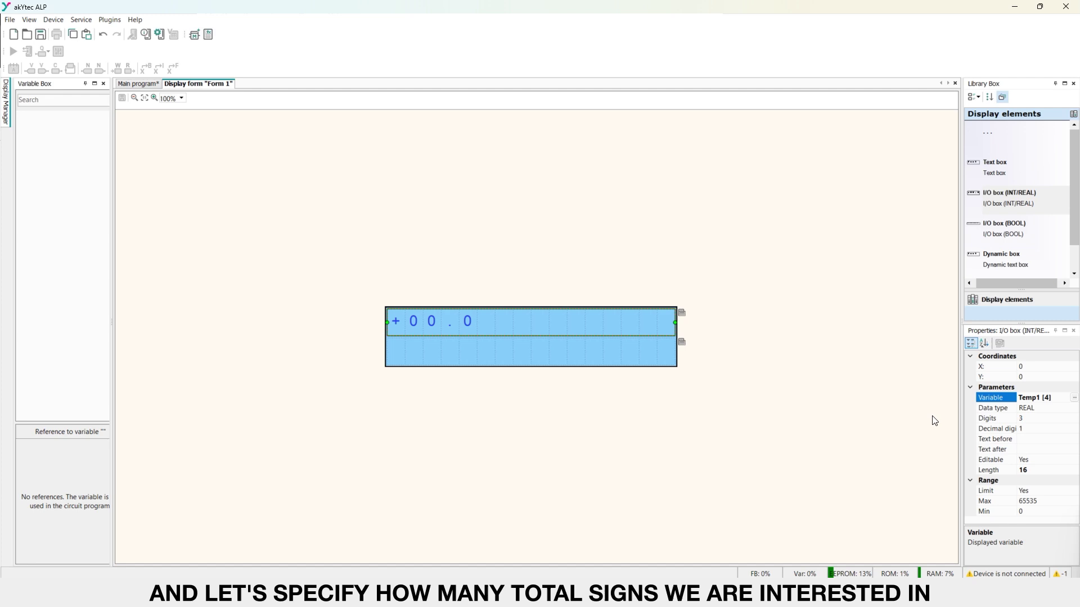
Check the digit settings, then set Text before to 'Tem1= ' and Text after to ' °C'
{"action": "left_click", "coordinate": [1041, 420]}
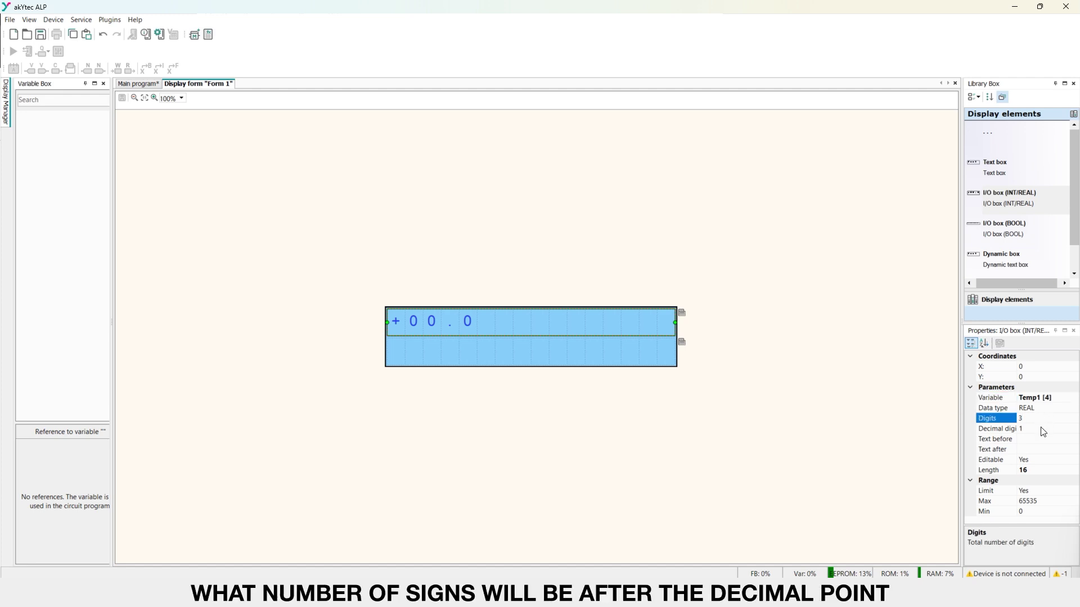
{"action": "left_click", "coordinate": [1041, 428]}
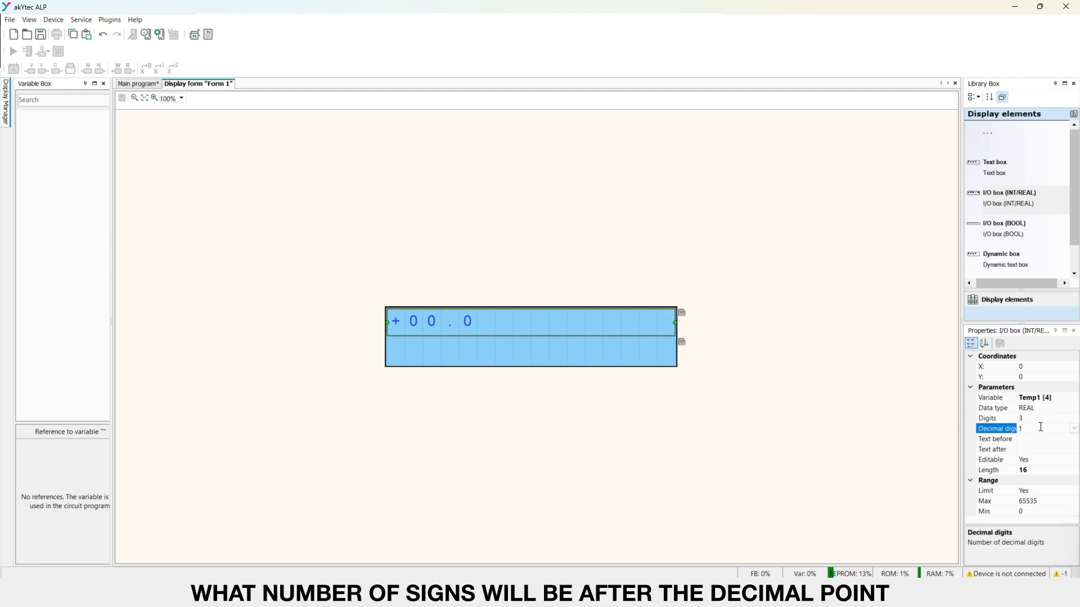
{"action": "left_click", "coordinate": [1046, 439]}
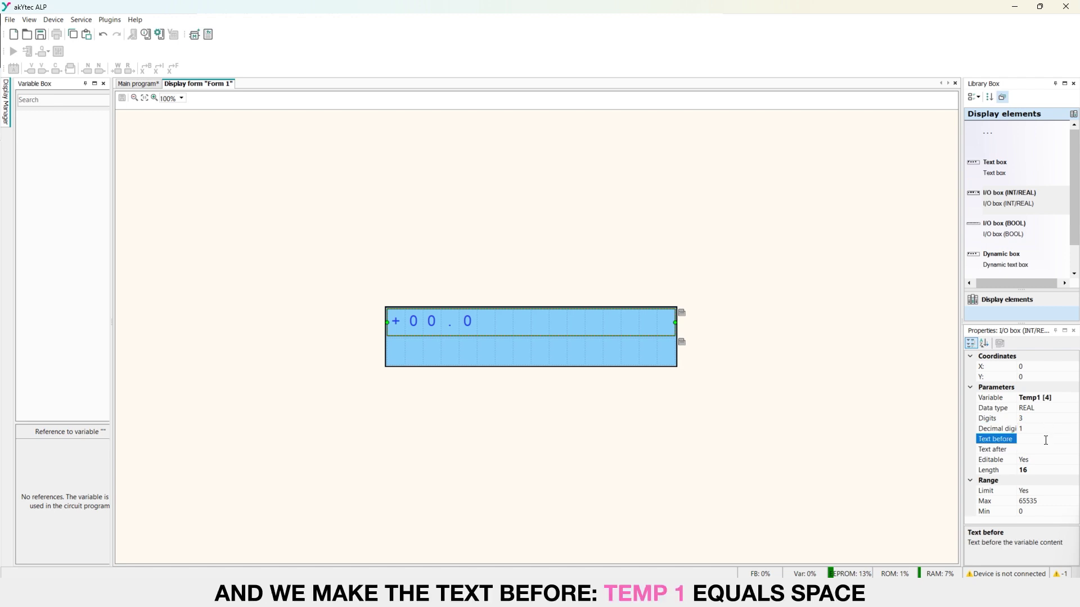
{"action": "type", "text": "Tem1"}
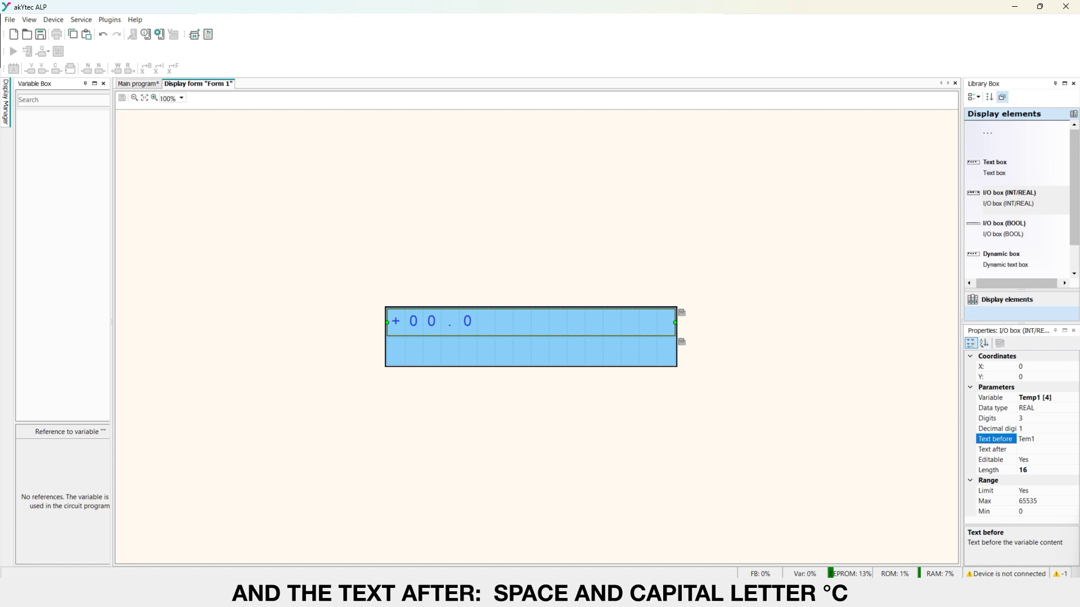
{"action": "type", "text": "="}
{"action": "left_click", "coordinate": [1040, 449]}
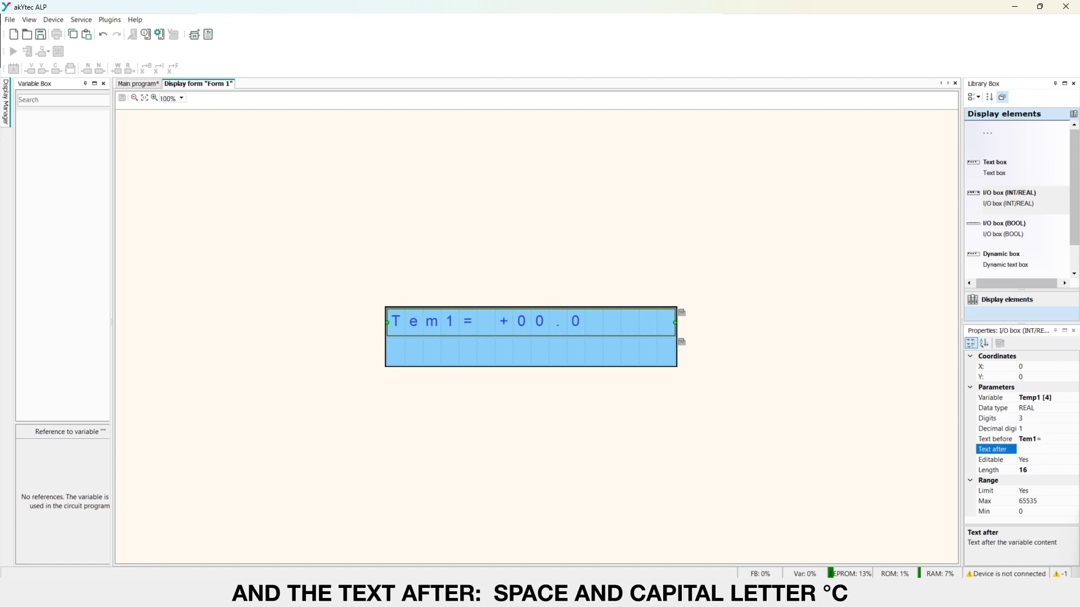
{"action": "type", "text": "°C"}
Set the I/O box's Editable property to No so it is display-only
{"action": "left_click", "coordinate": [1036, 458]}
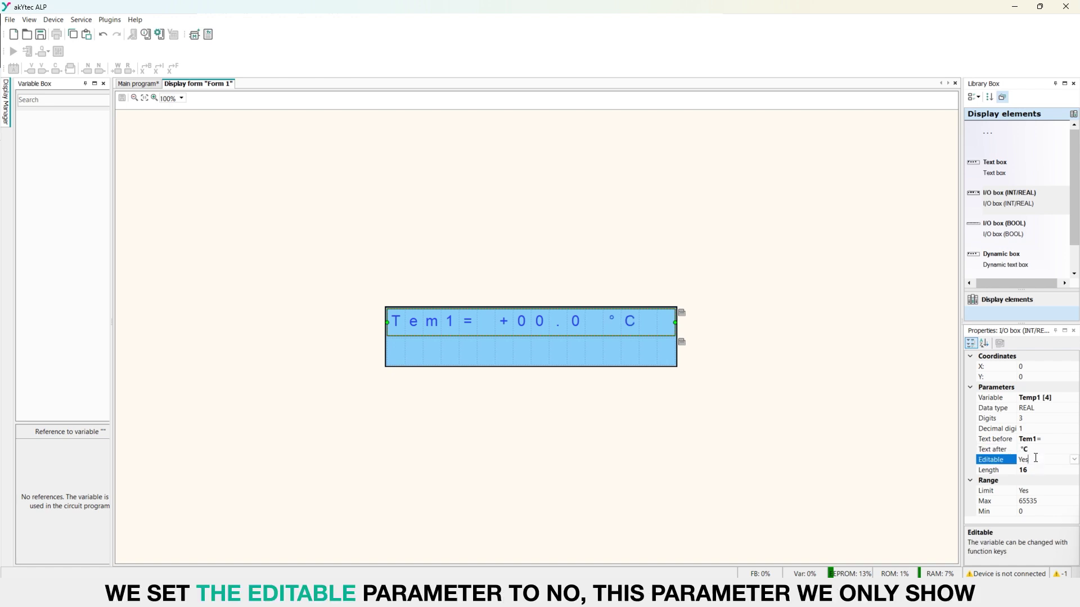
{"action": "left_click", "coordinate": [1074, 459]}
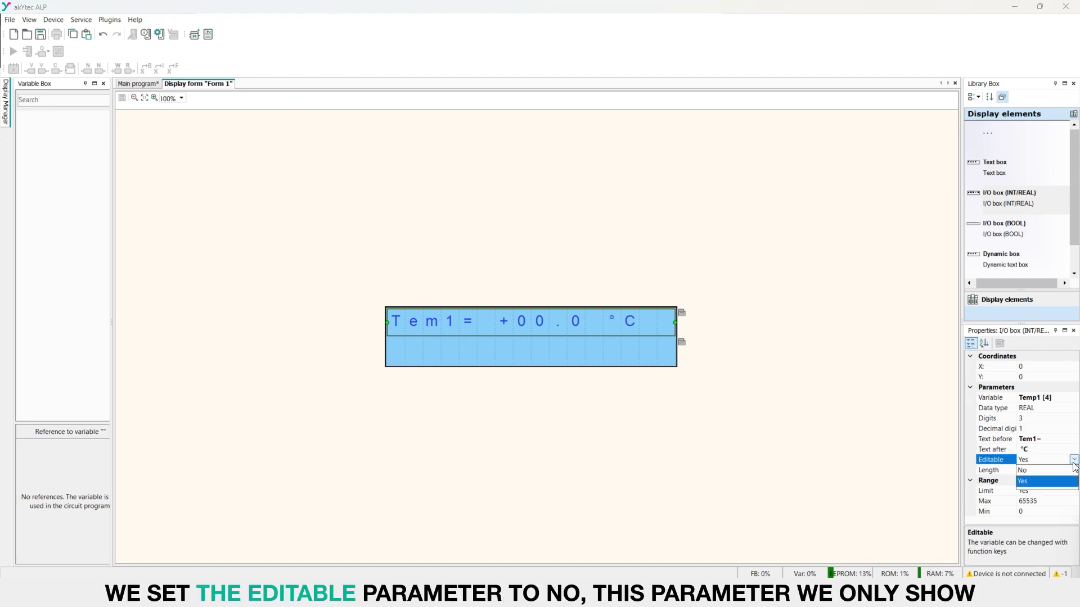
{"action": "left_click", "coordinate": [1050, 471]}
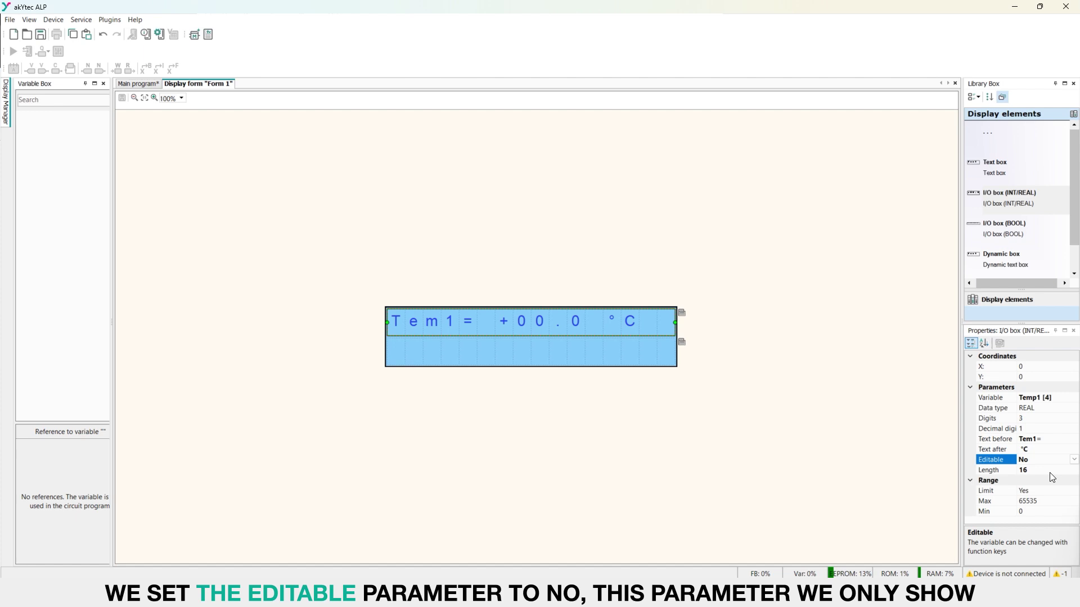